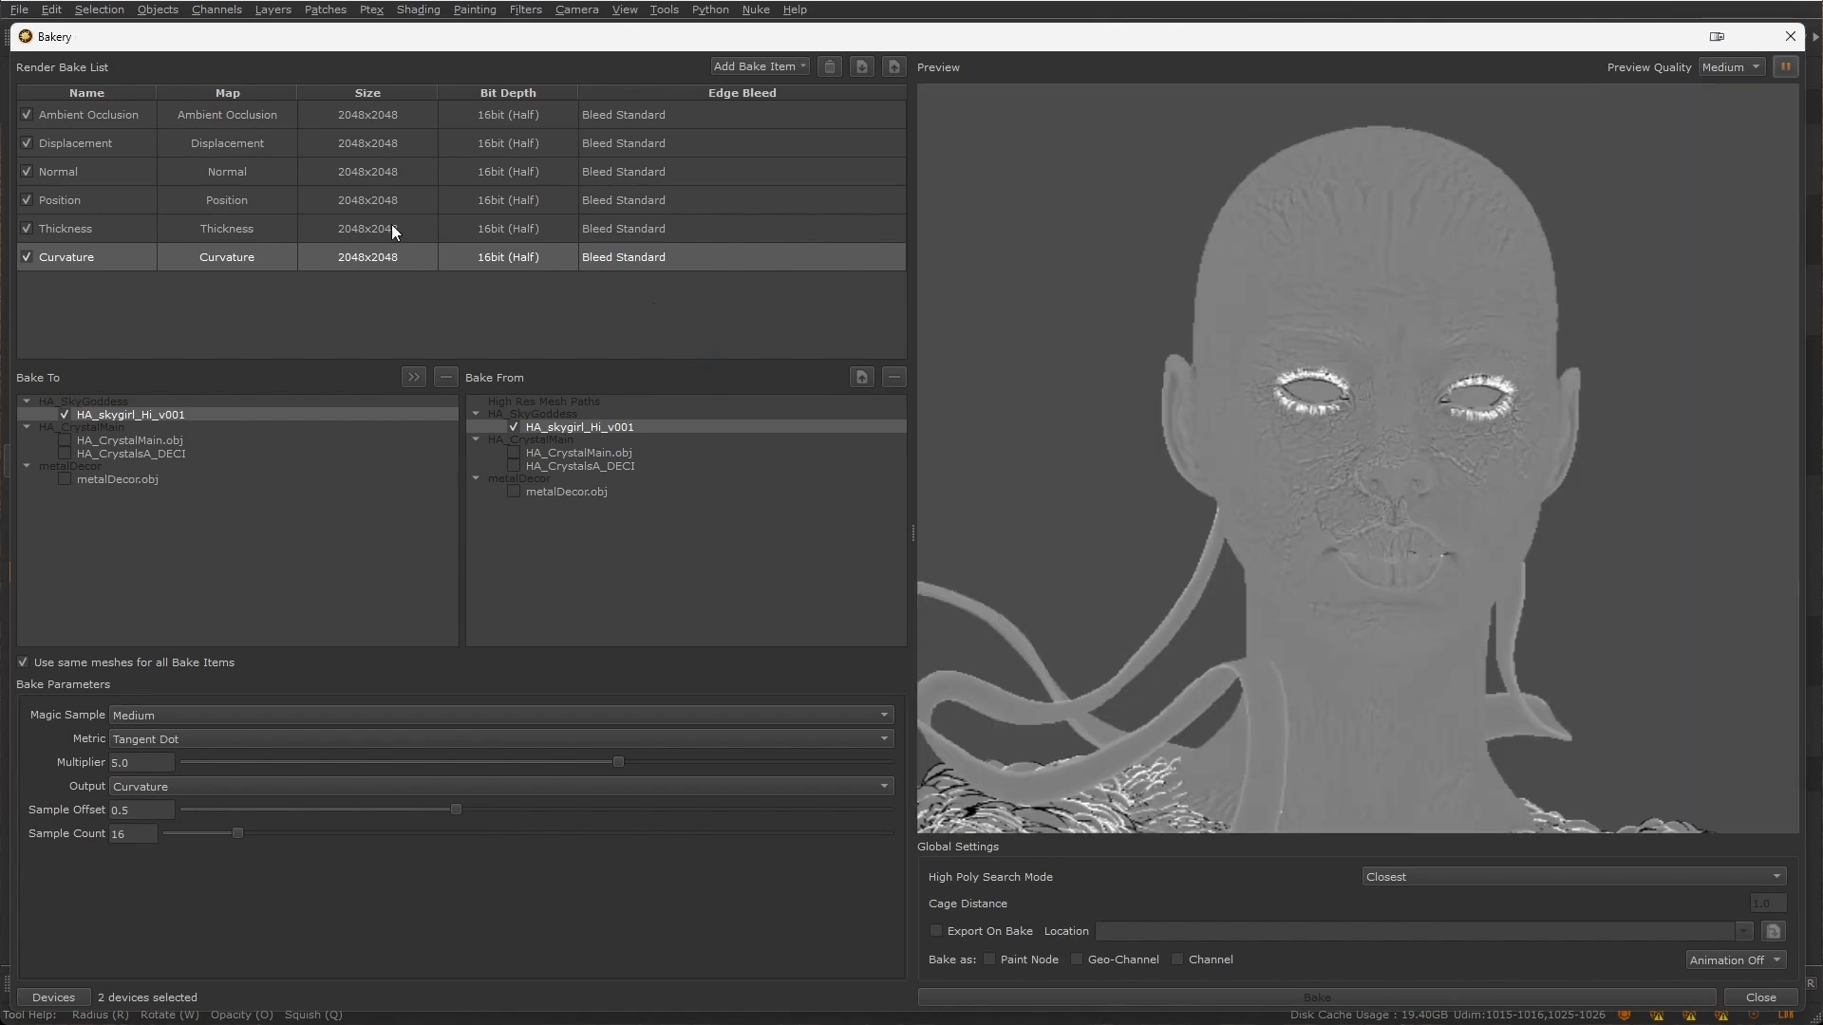
Lower the sample distance of the Thickness bake item to 0.074
drag(861, 715, 414, 706)
double_click(103, 230)
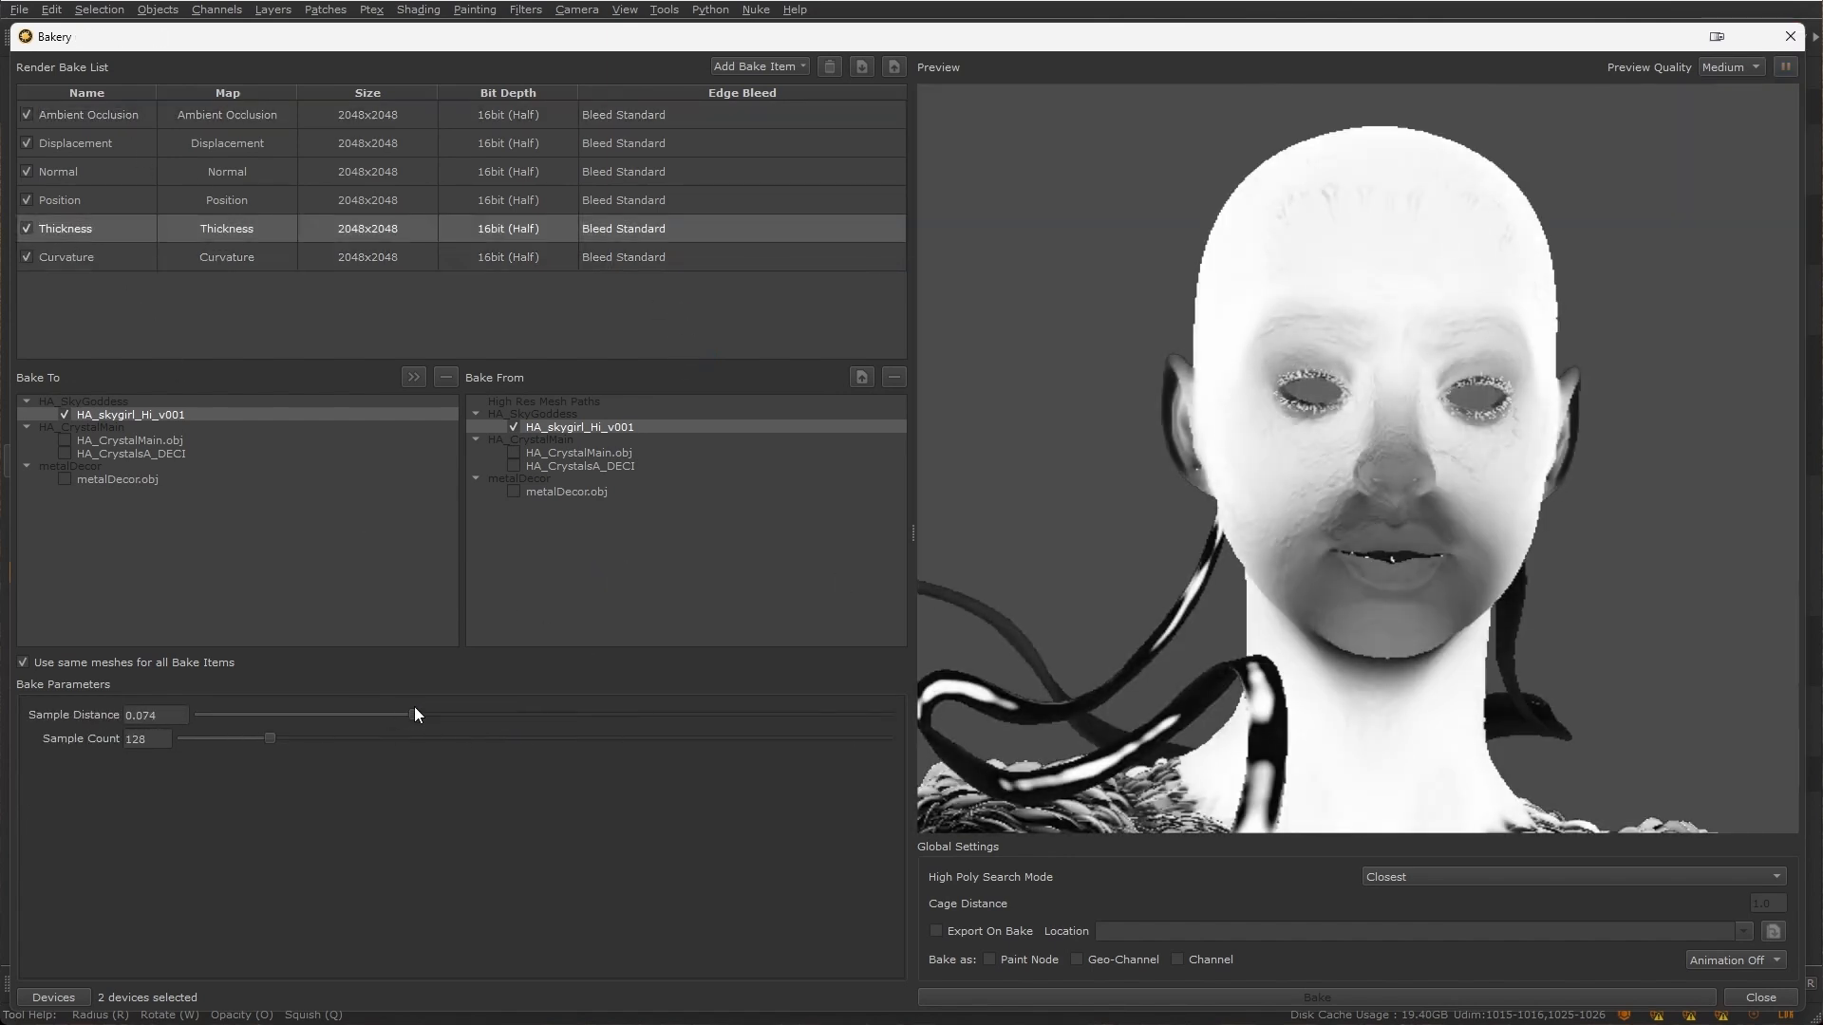
Raise the multiplier of the Curvature bake item and bake the listed maps
double_click(99, 257)
drag(619, 764, 735, 770)
click(1407, 999)
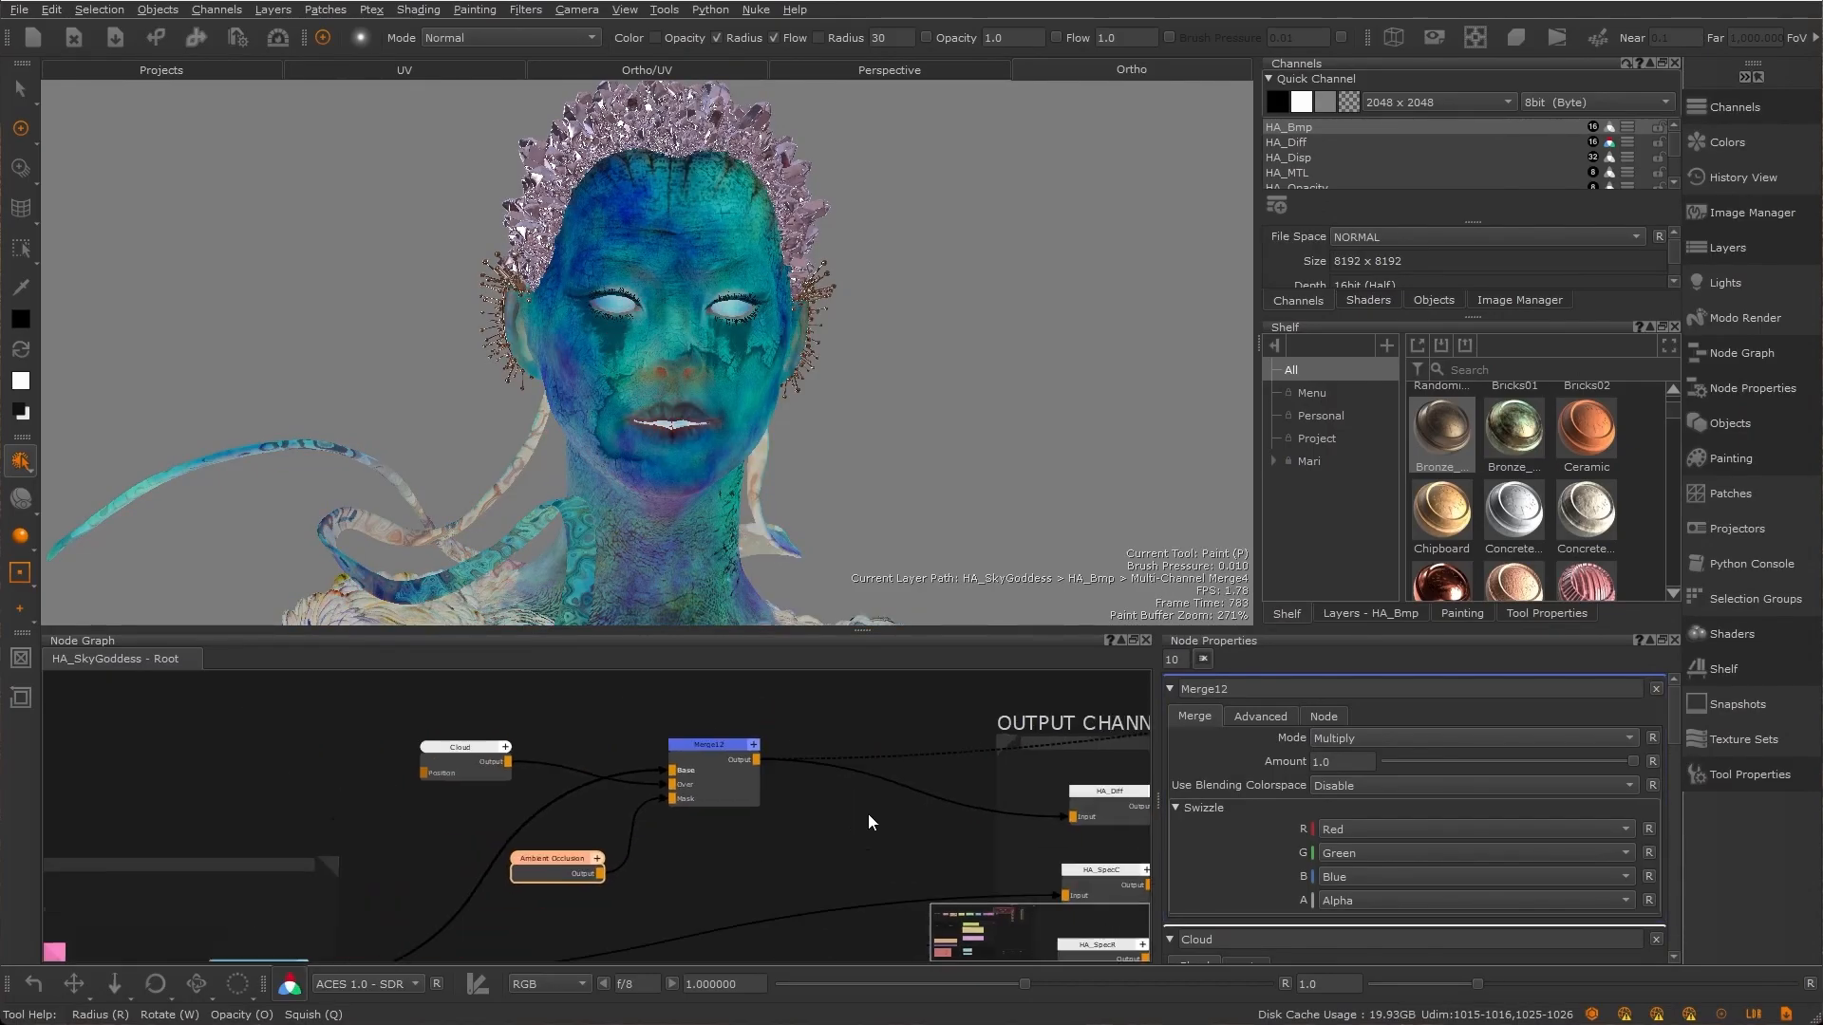
Add a Cloud node to the node graph
key(Tab)
text(Cloud)
key(Return)
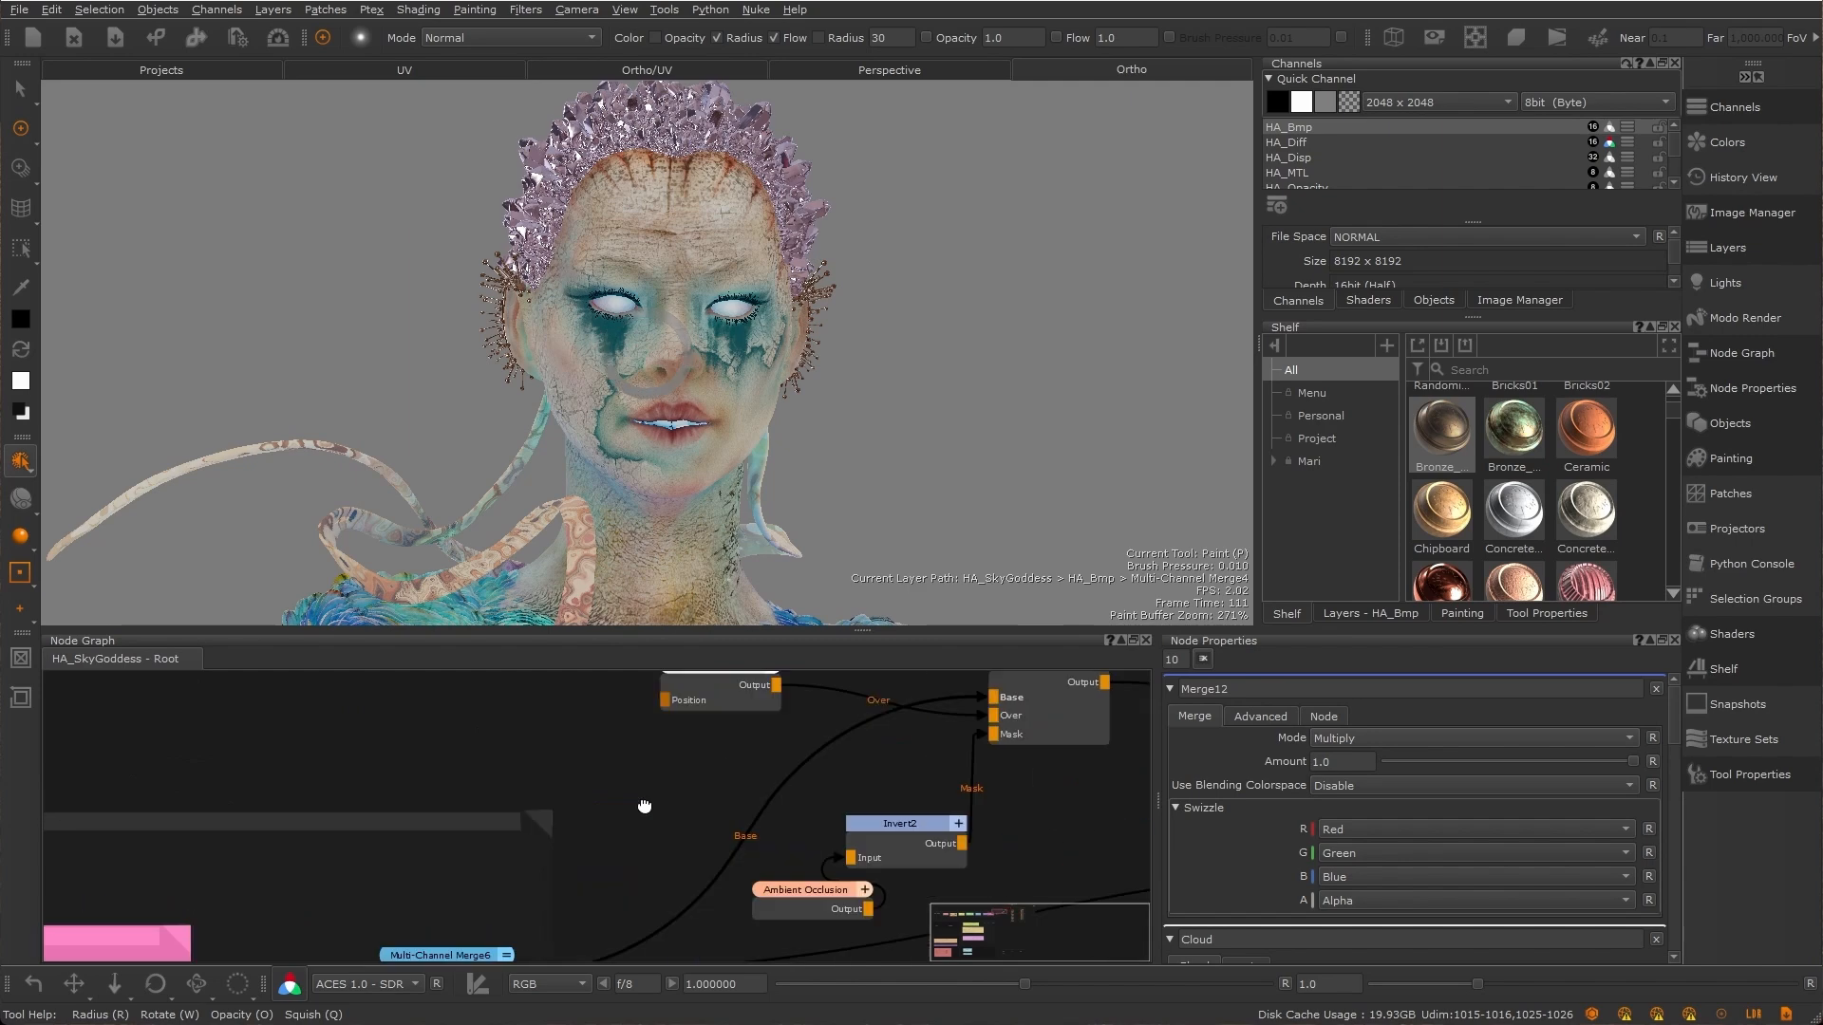
Add an Invert node between the Ambient Occlusion node and the merge node's mask input
key(Tab)
text(invert)
key(Return)
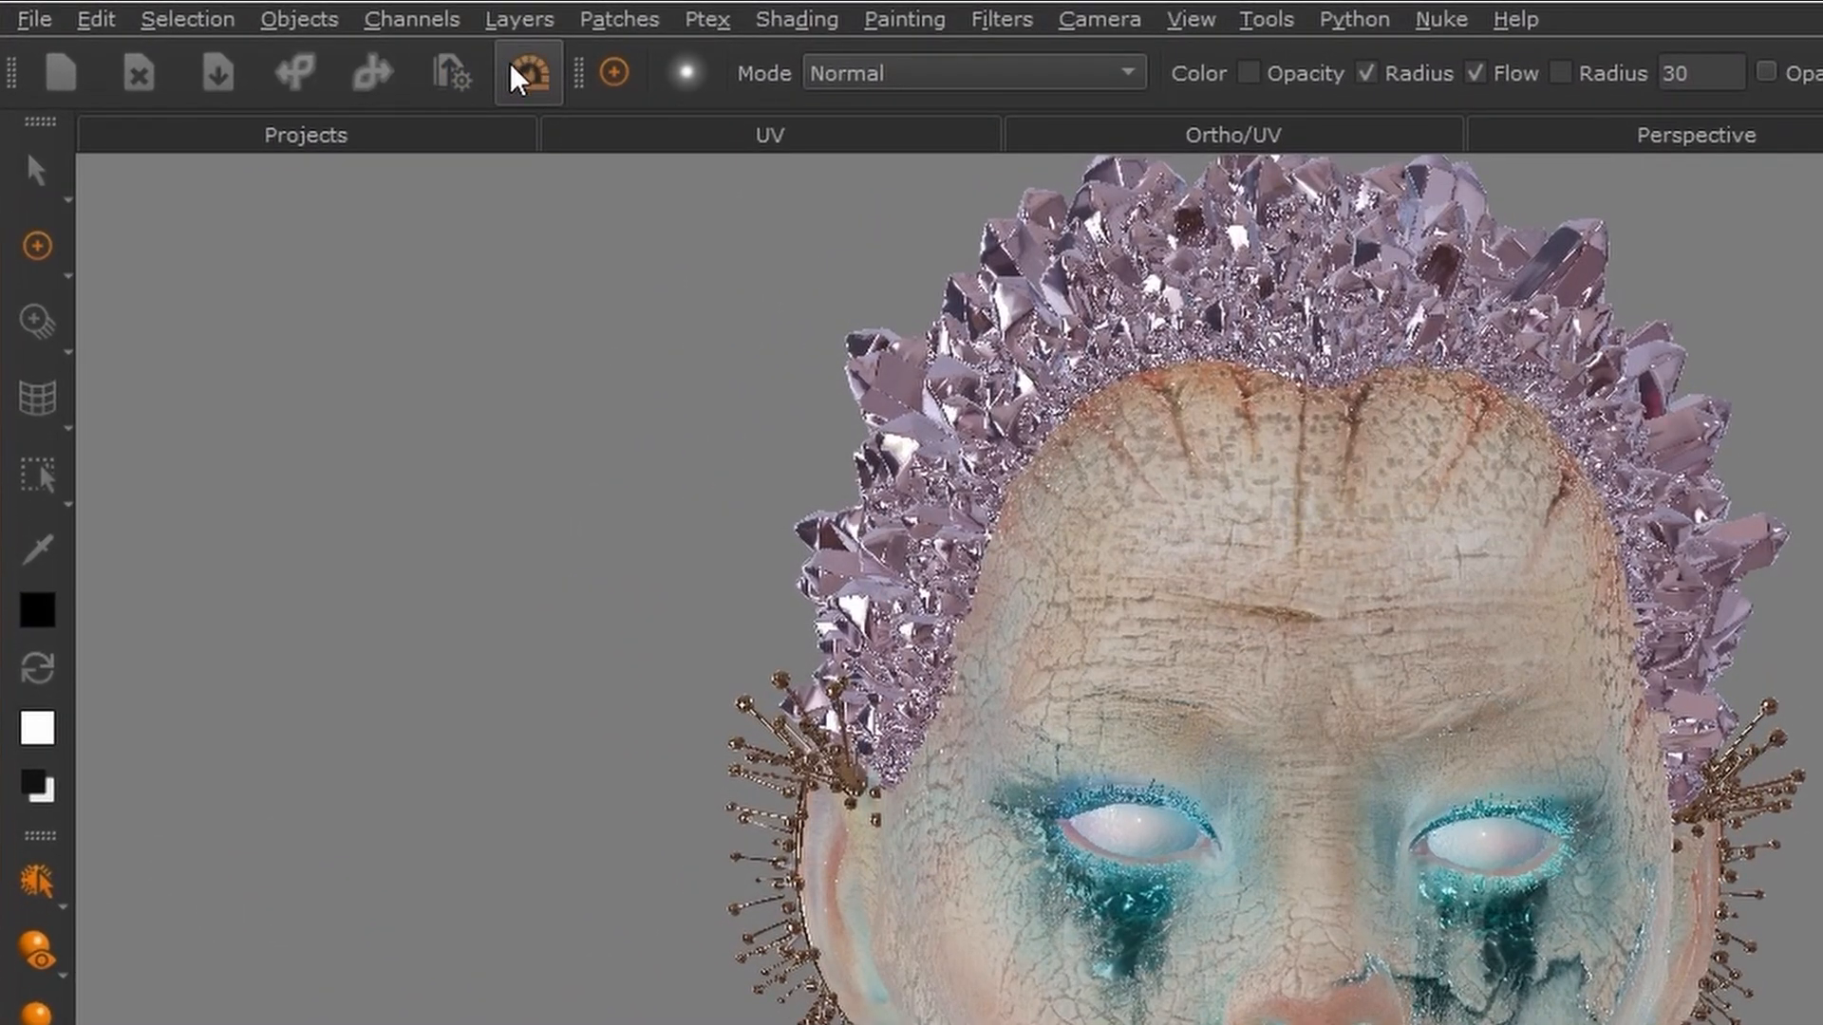
Open the Bakery and look through the bake item types it offers
click(296, 21)
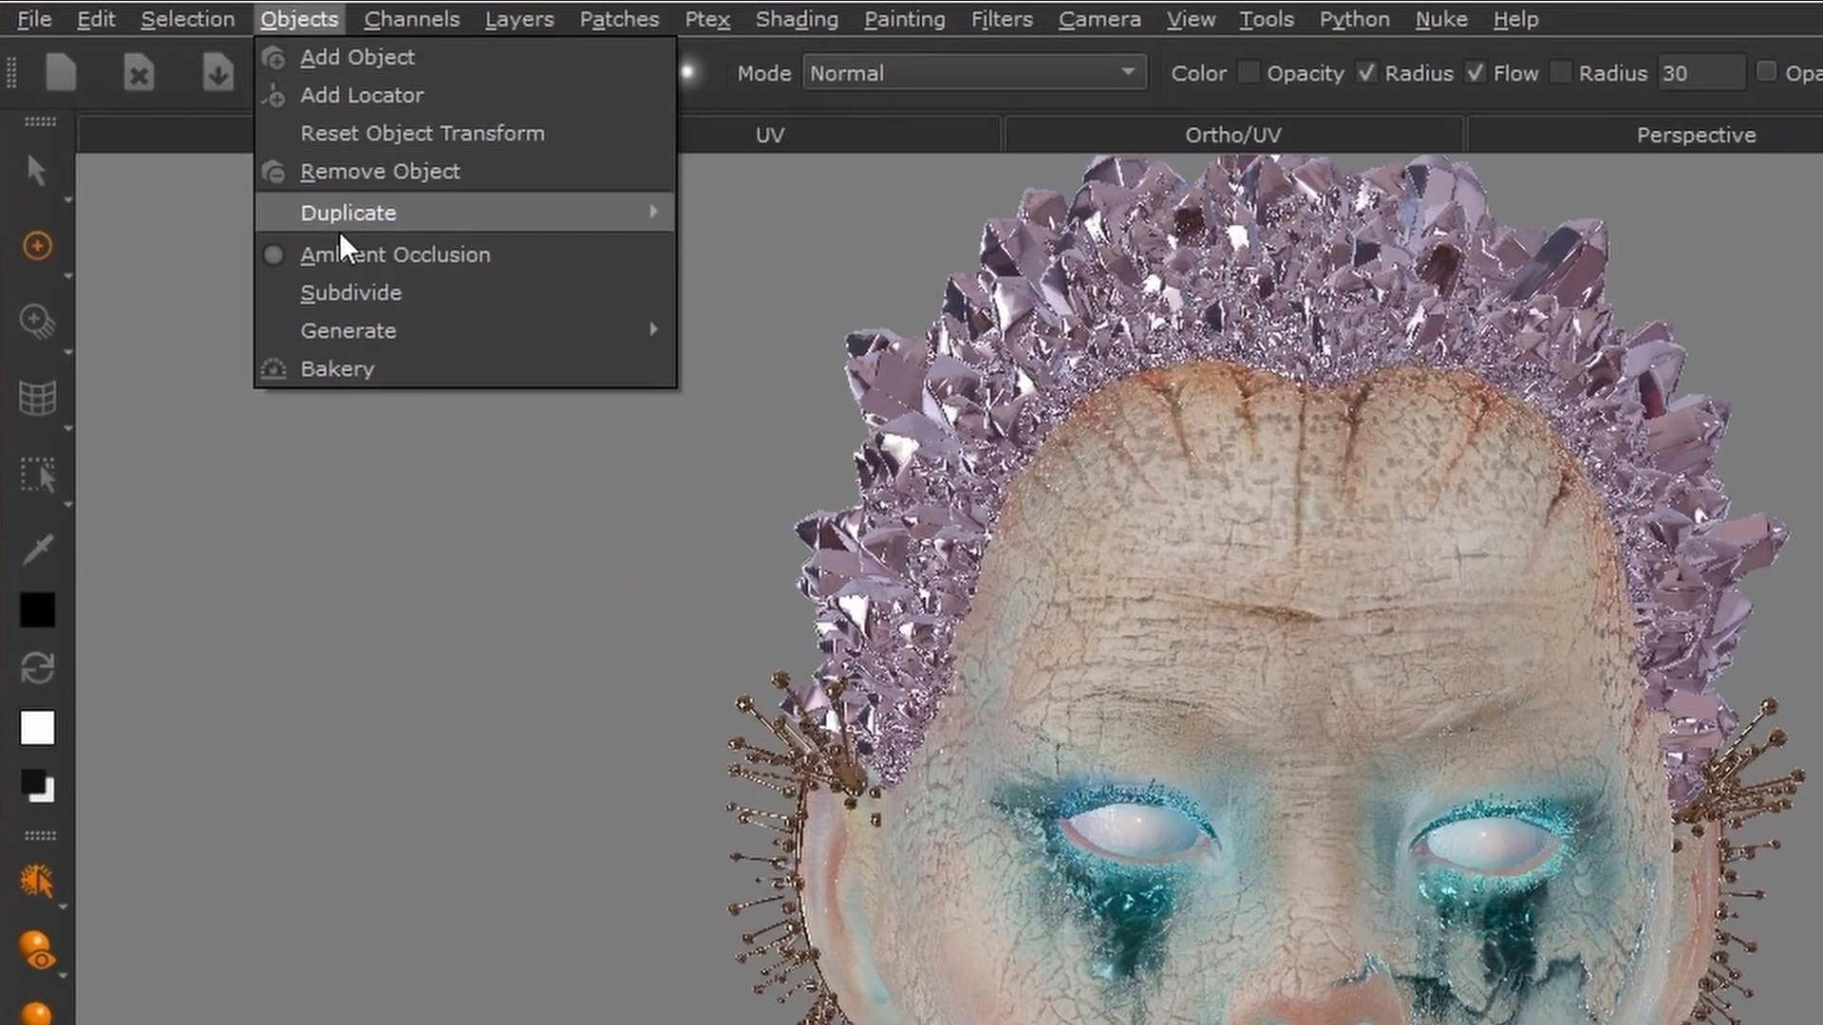
click(379, 371)
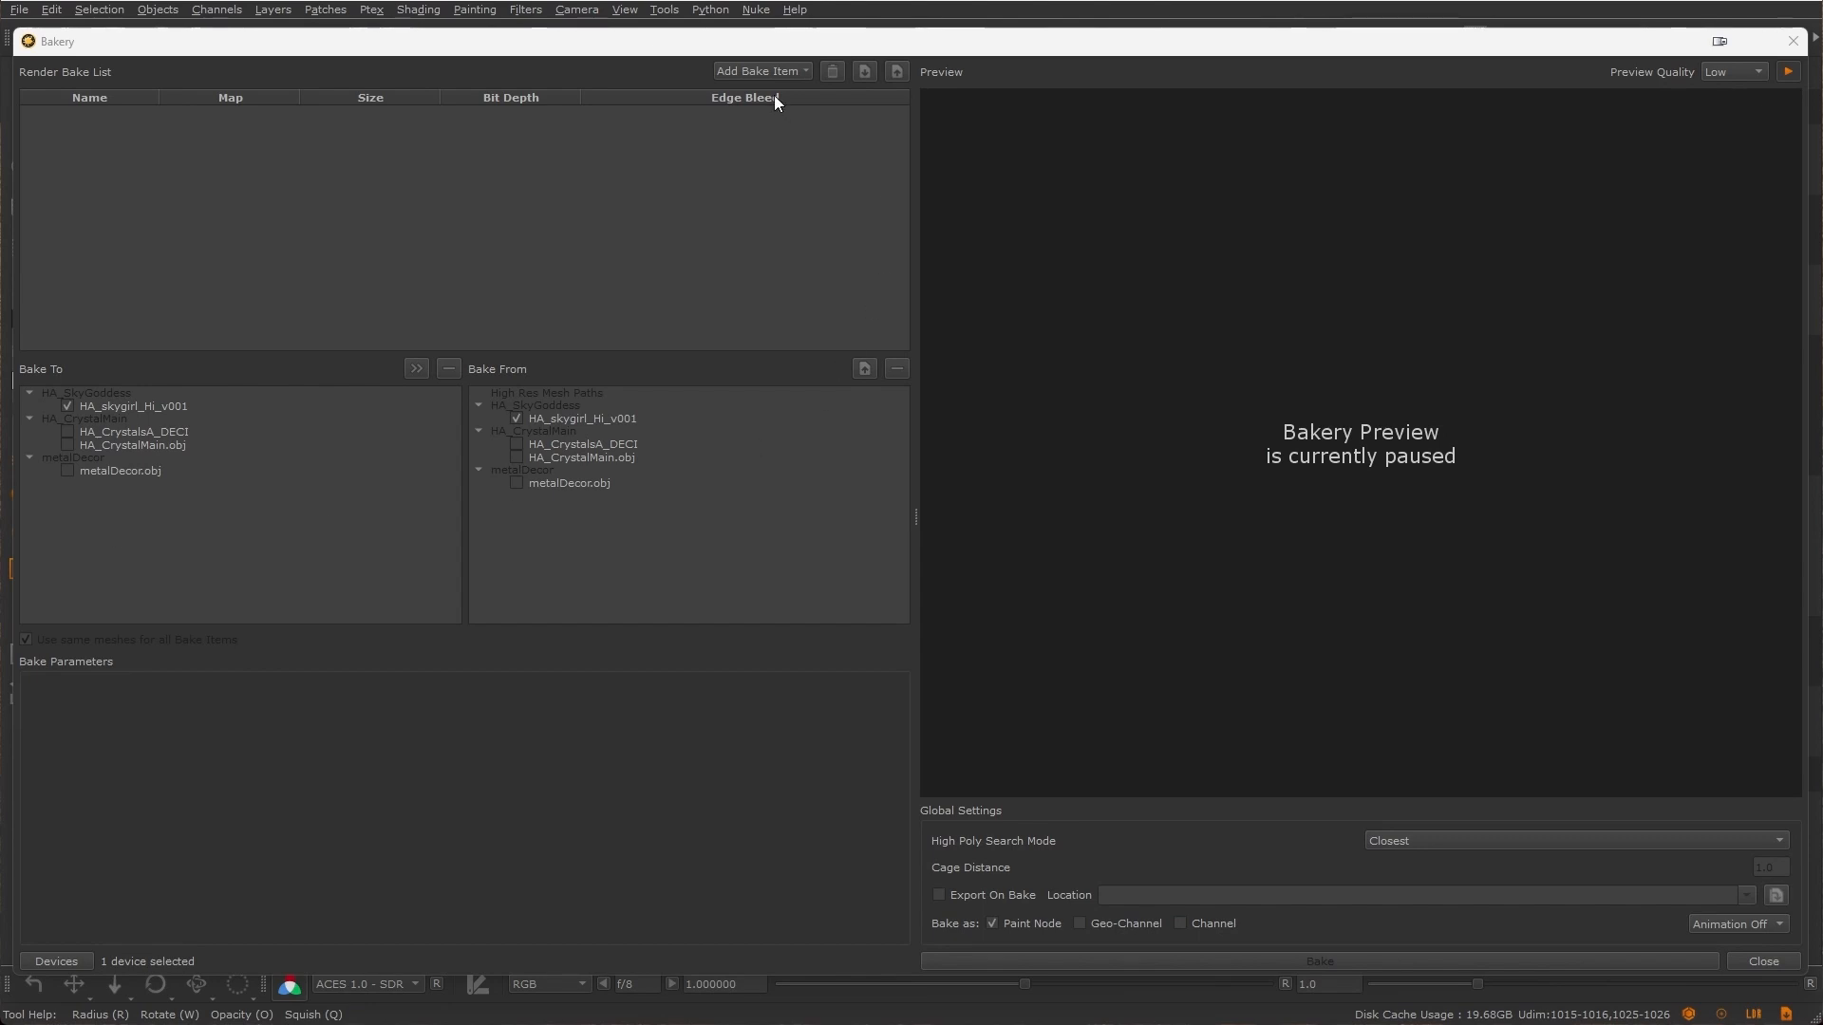
click(755, 71)
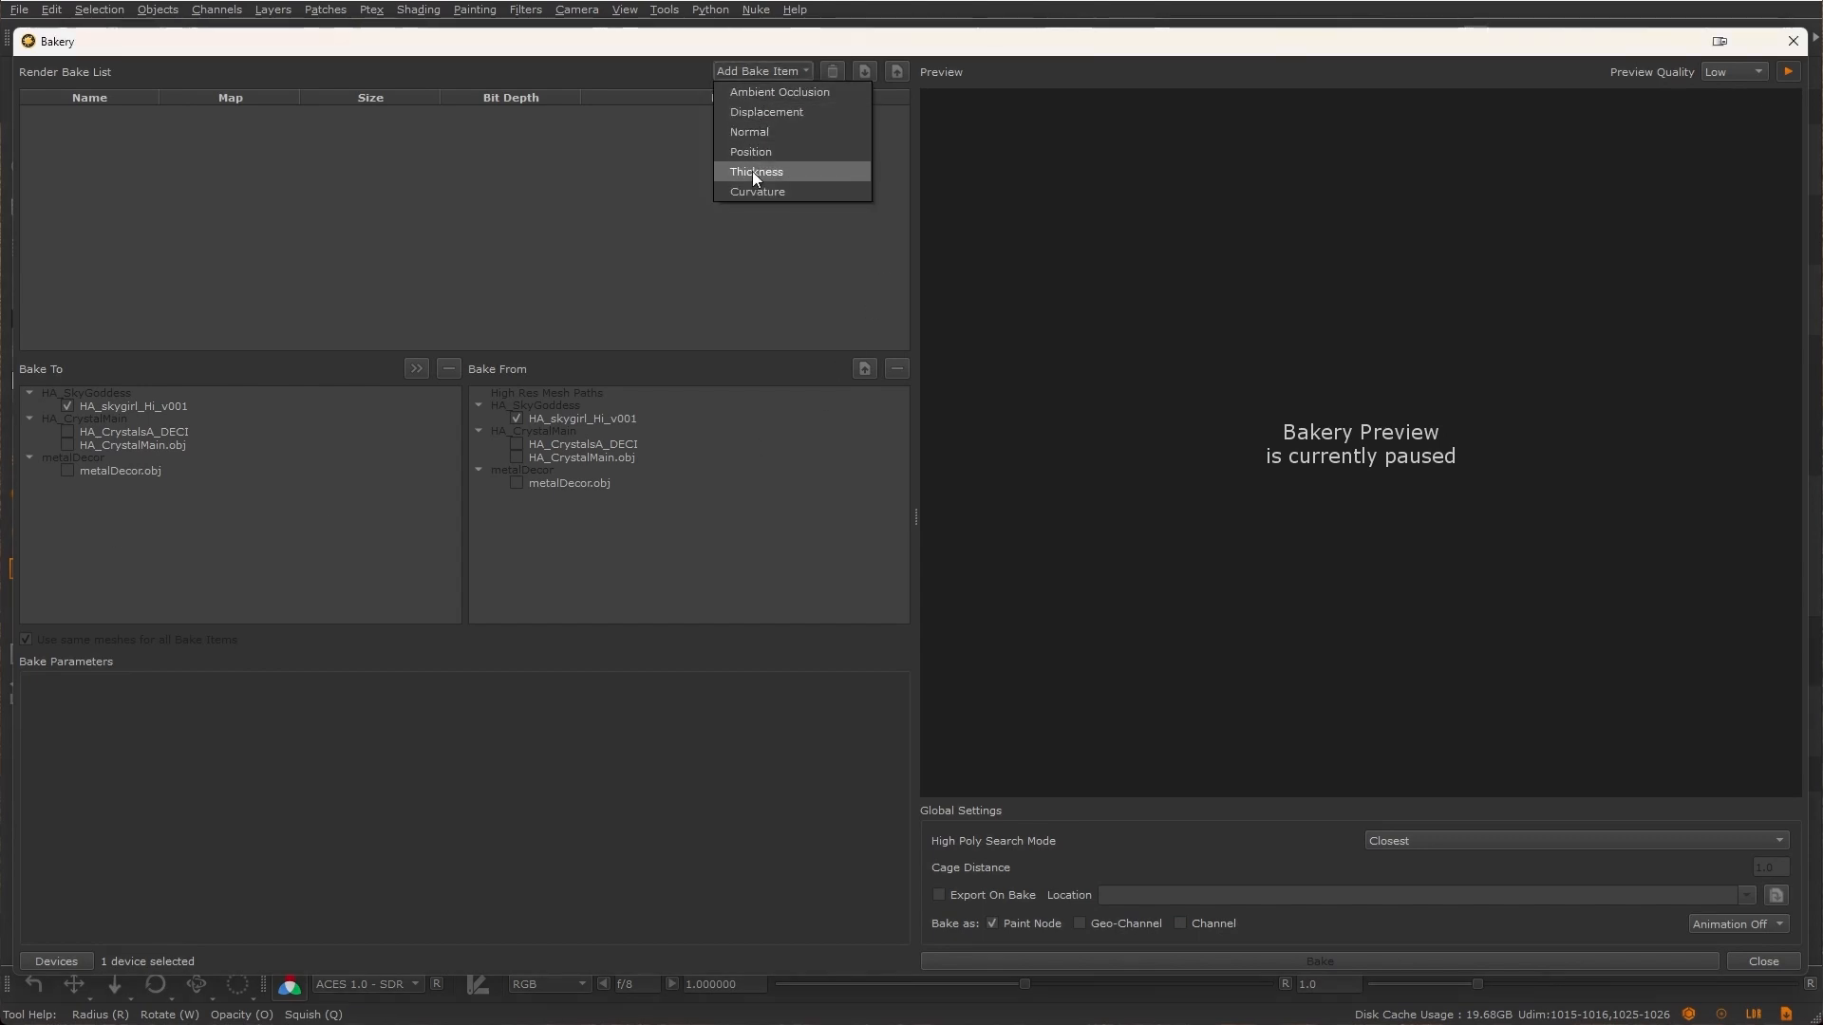
click(759, 92)
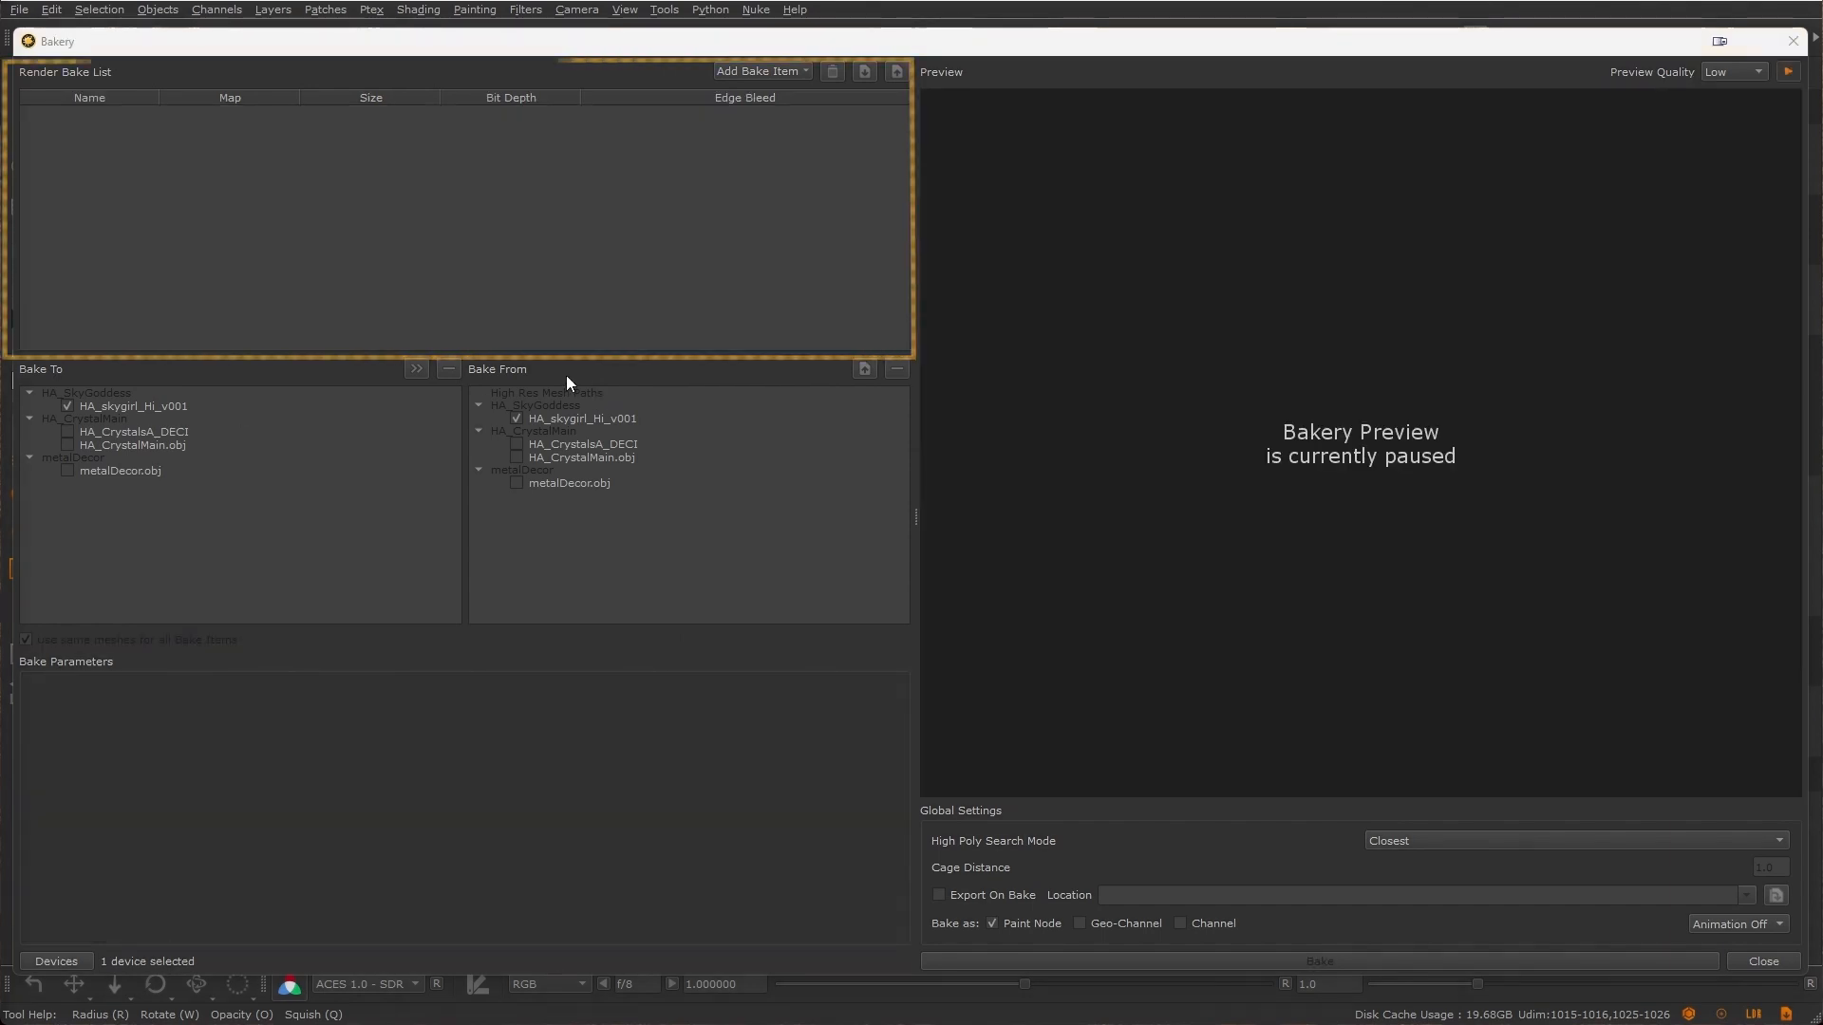
Add Ambient Occlusion, Curvature, Thickness, Position, Normal and Displacement items to the render bake list
click(752, 70)
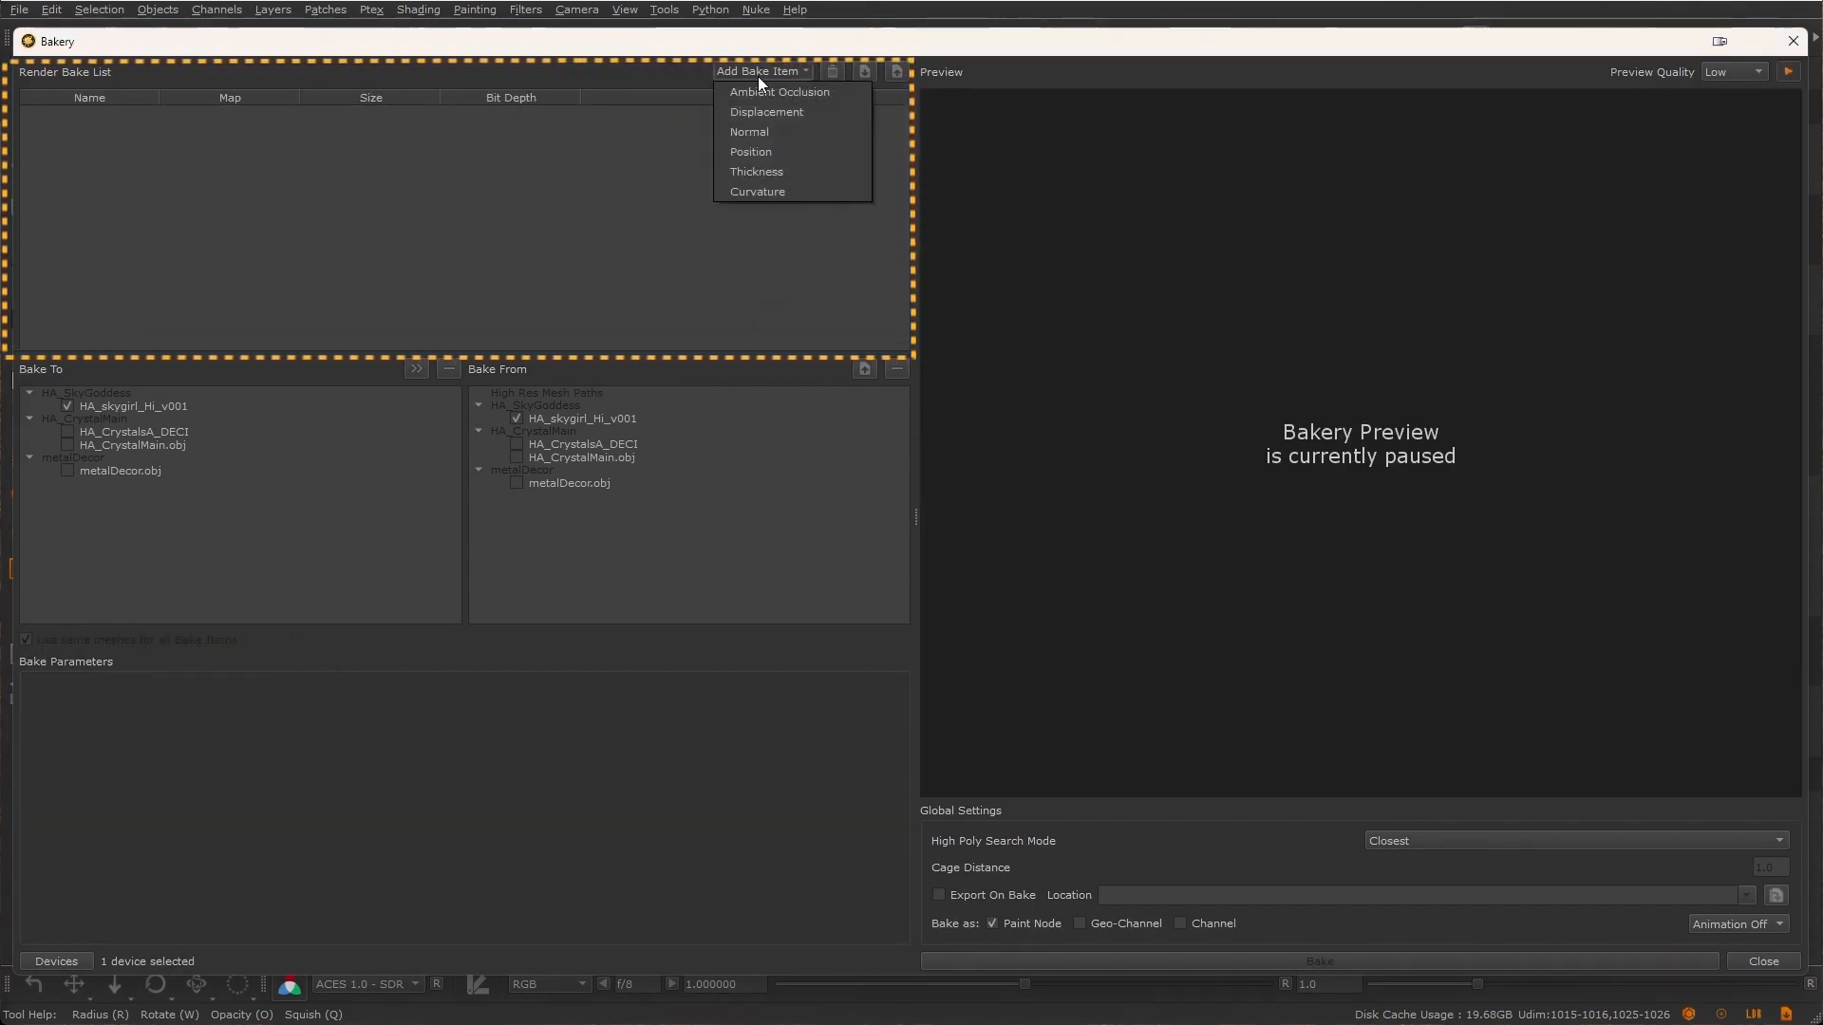
click(761, 91)
click(754, 72)
click(757, 192)
click(754, 73)
click(756, 172)
click(754, 72)
click(751, 152)
click(754, 72)
click(756, 132)
click(754, 73)
click(766, 112)
click(202, 120)
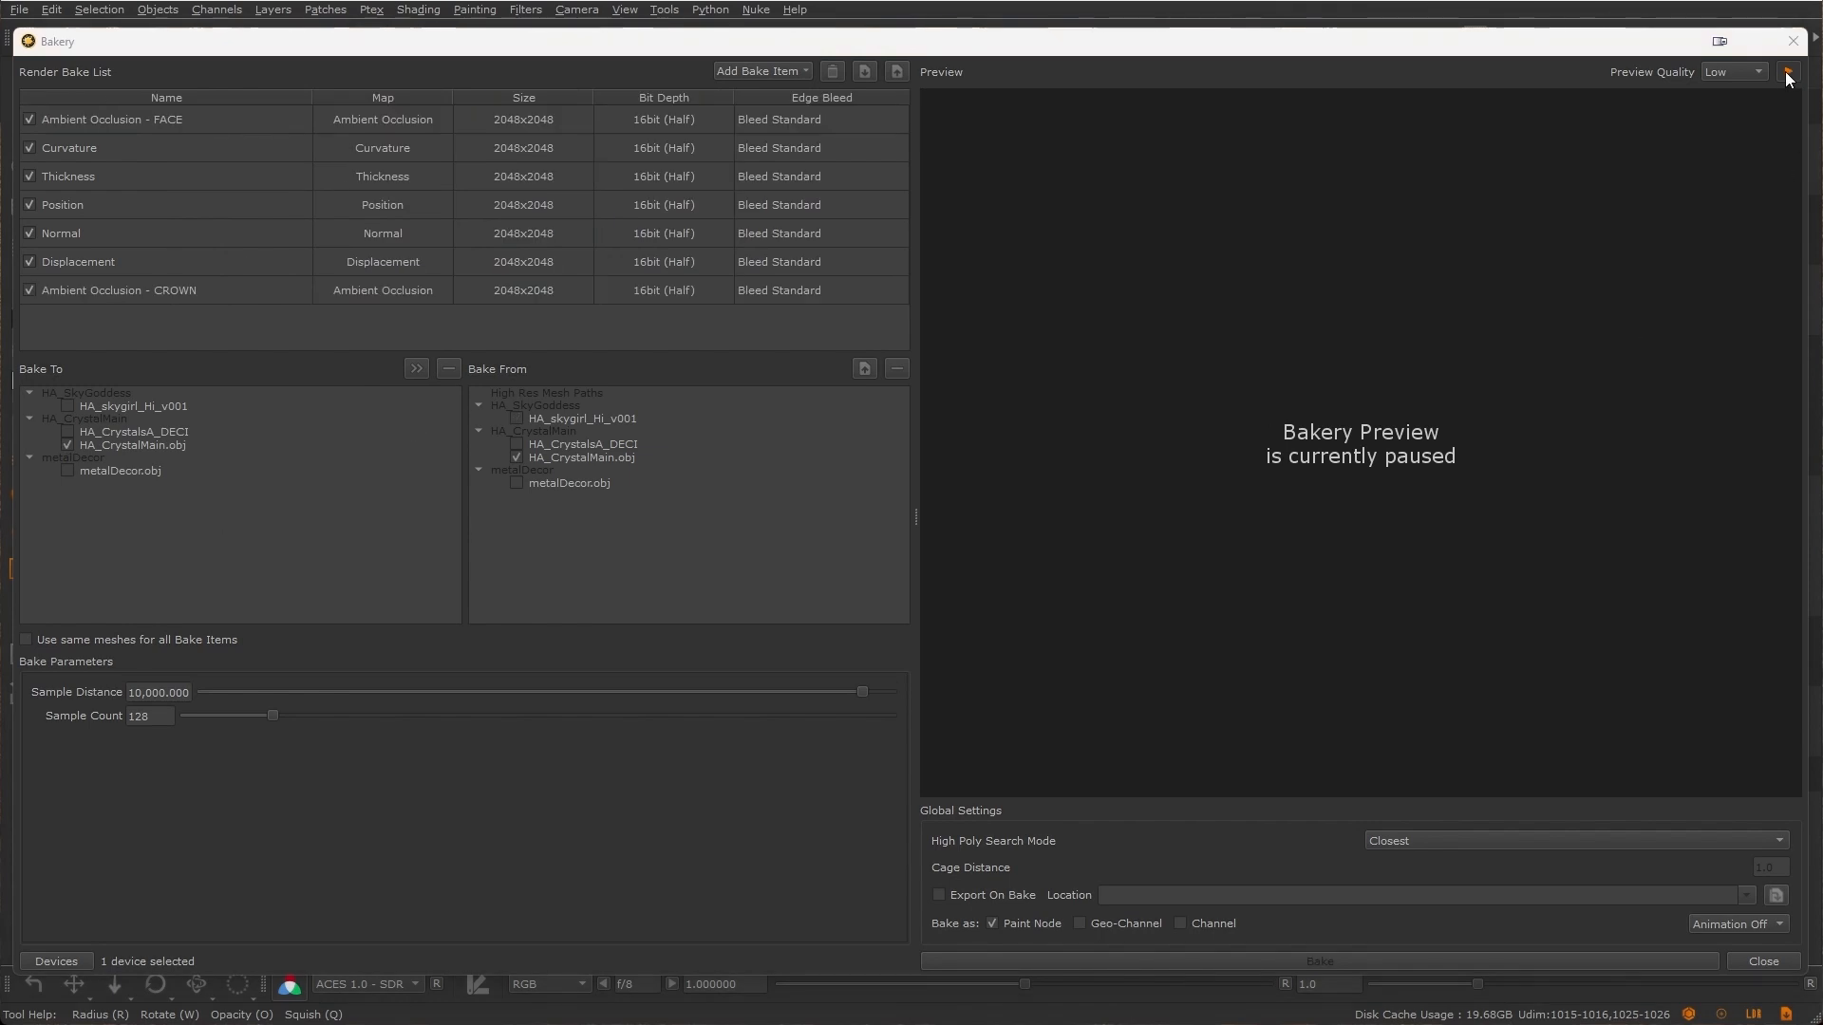
Start the bake preview and view the Ambient Occlusion - FACE and Ambient Occlusion - CROWN items
click(1787, 75)
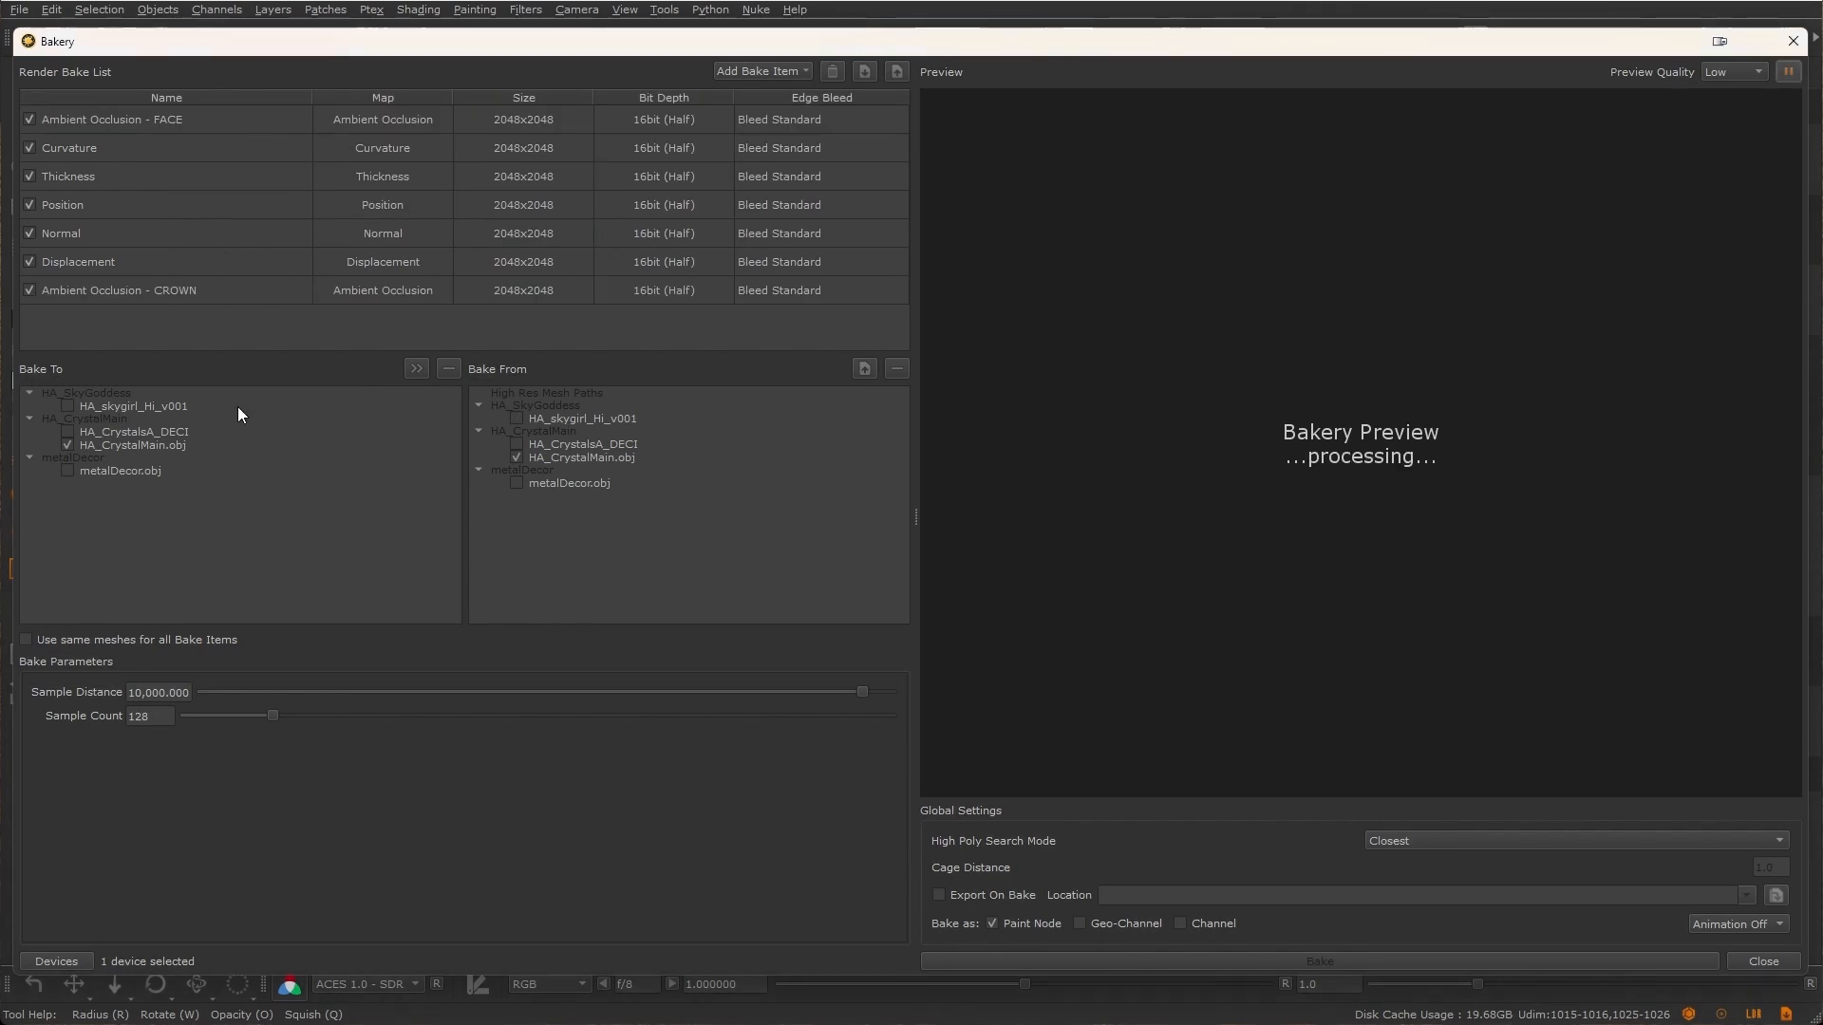
double_click(122, 118)
double_click(197, 286)
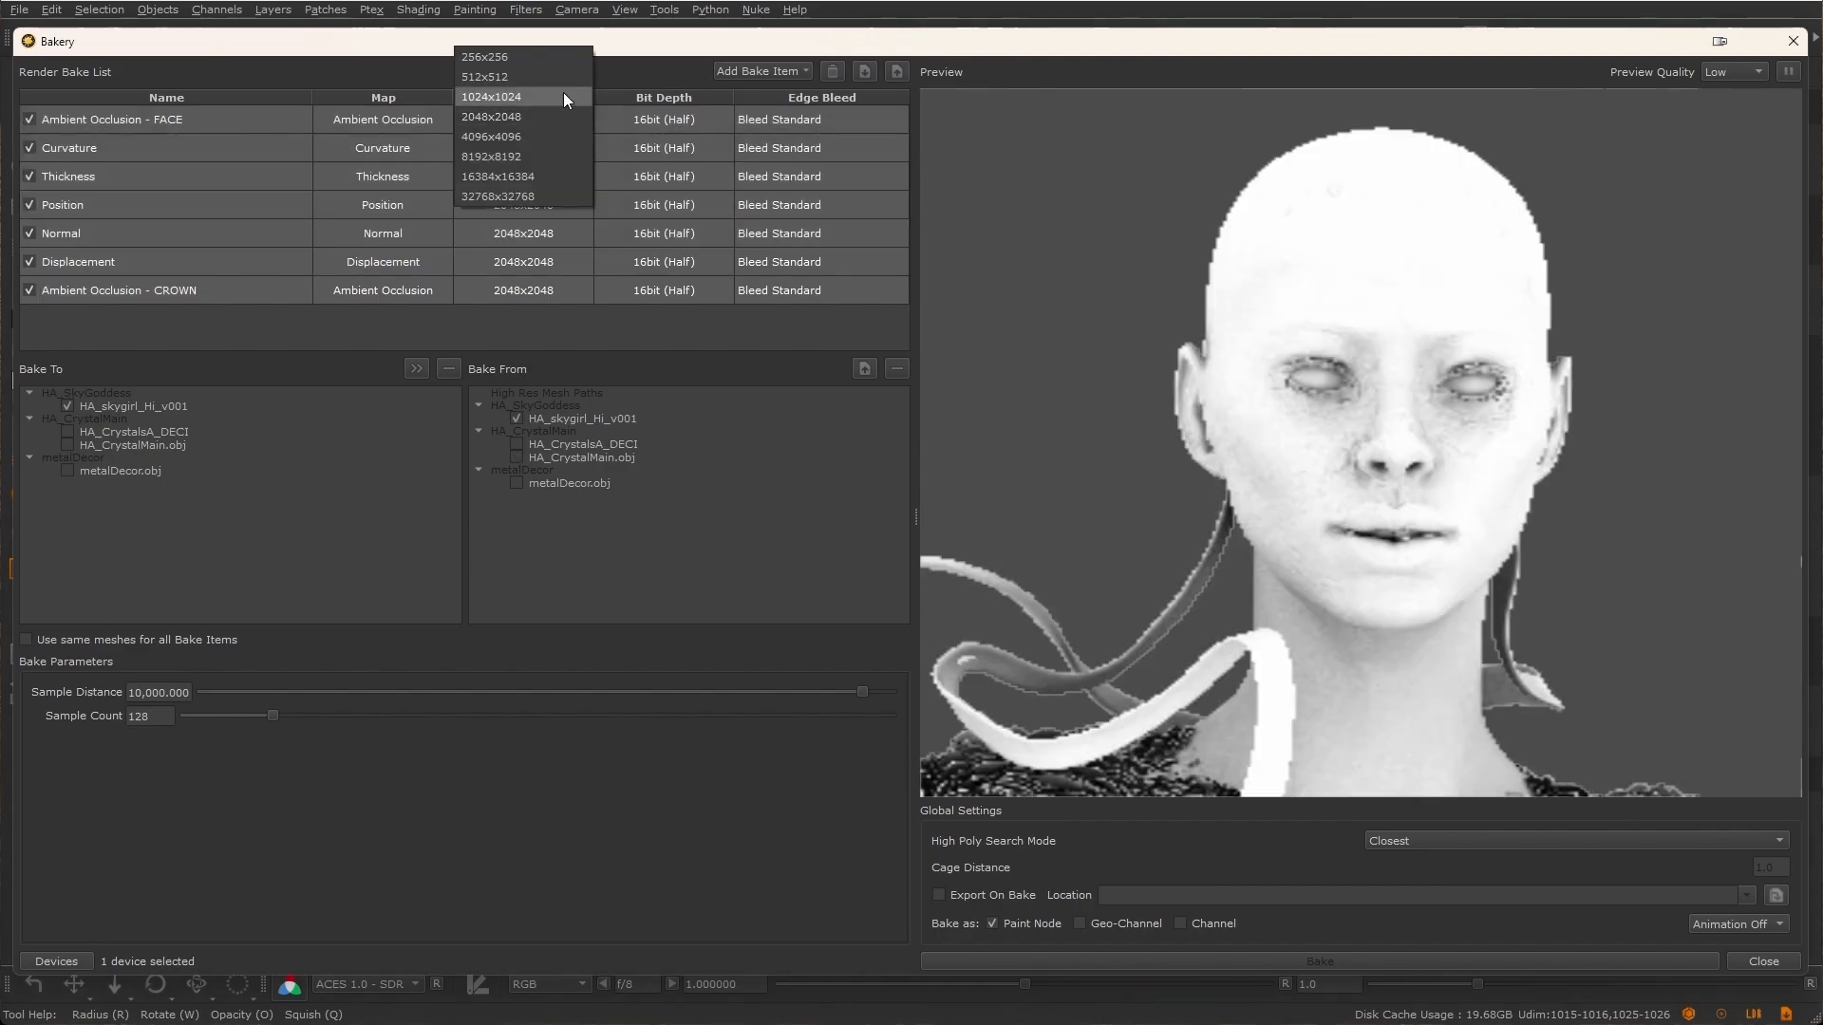
Set all bake items to 1024x1024 size, 8bit (Byte) depth and Bleed Fast edge bleed
click(560, 95)
click(1158, 163)
click(1101, 127)
click(1405, 164)
click(1428, 123)
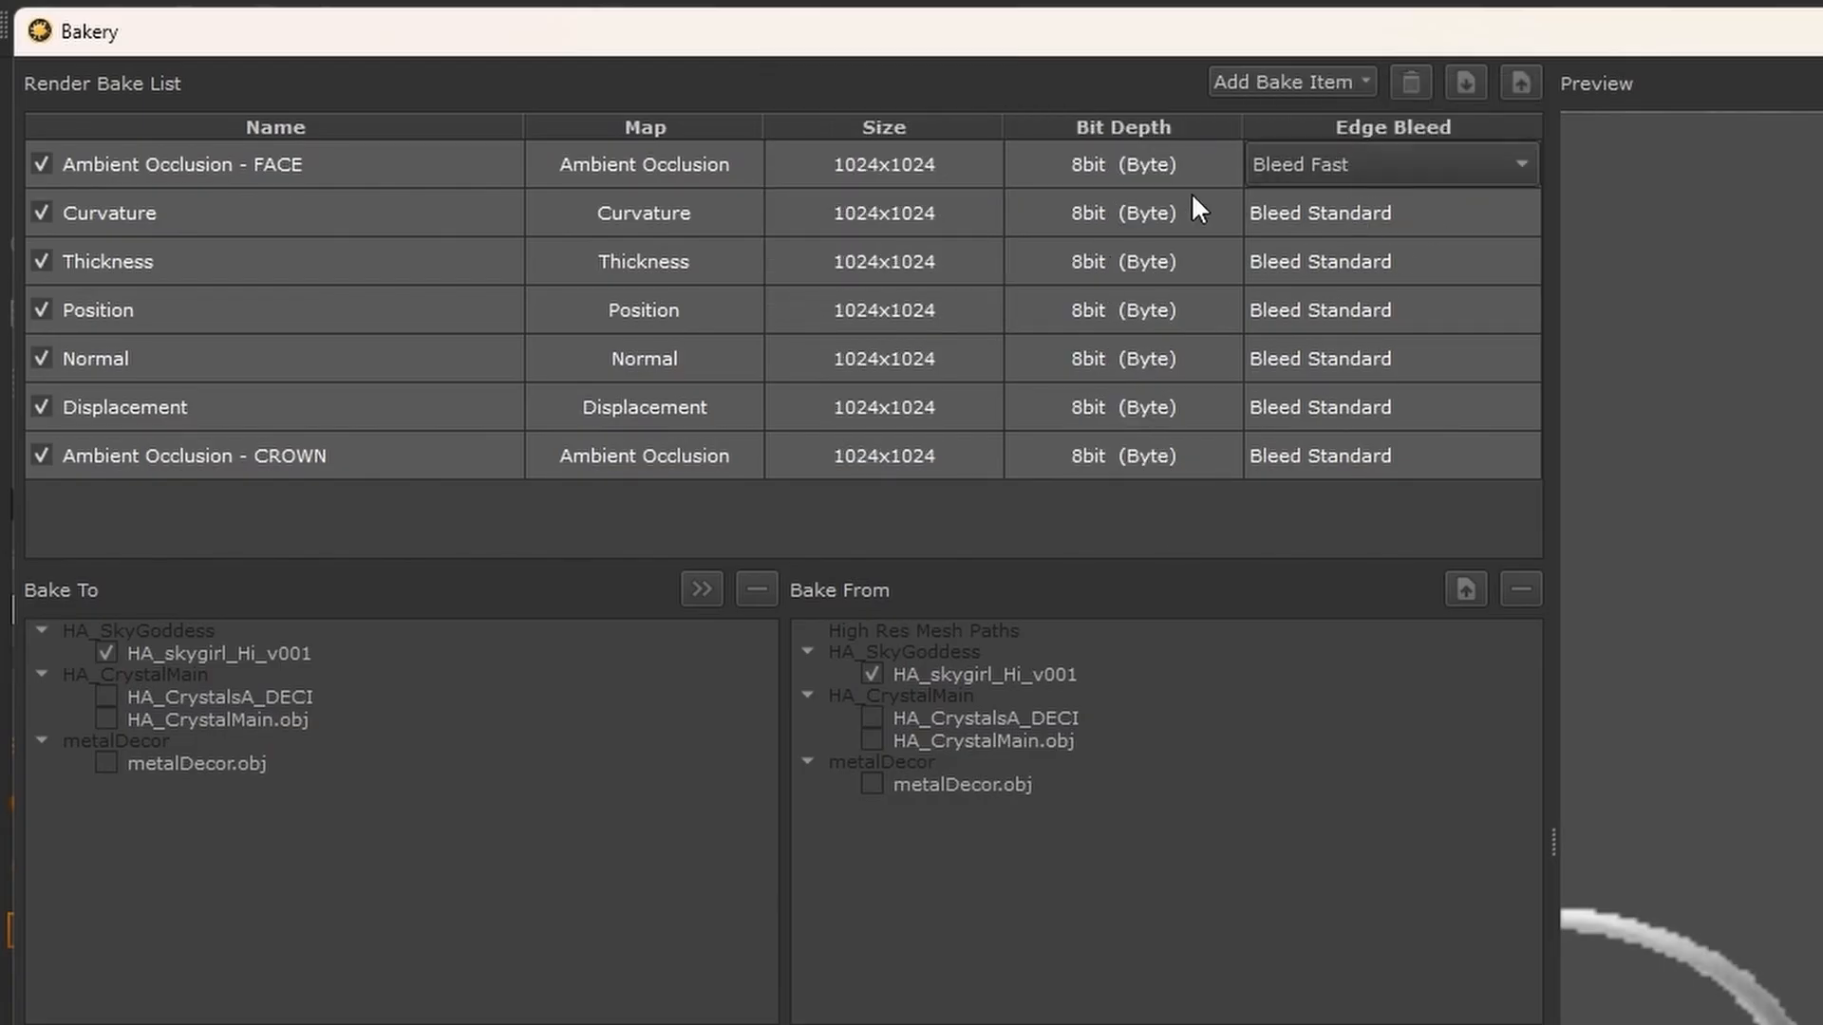
click(1151, 169)
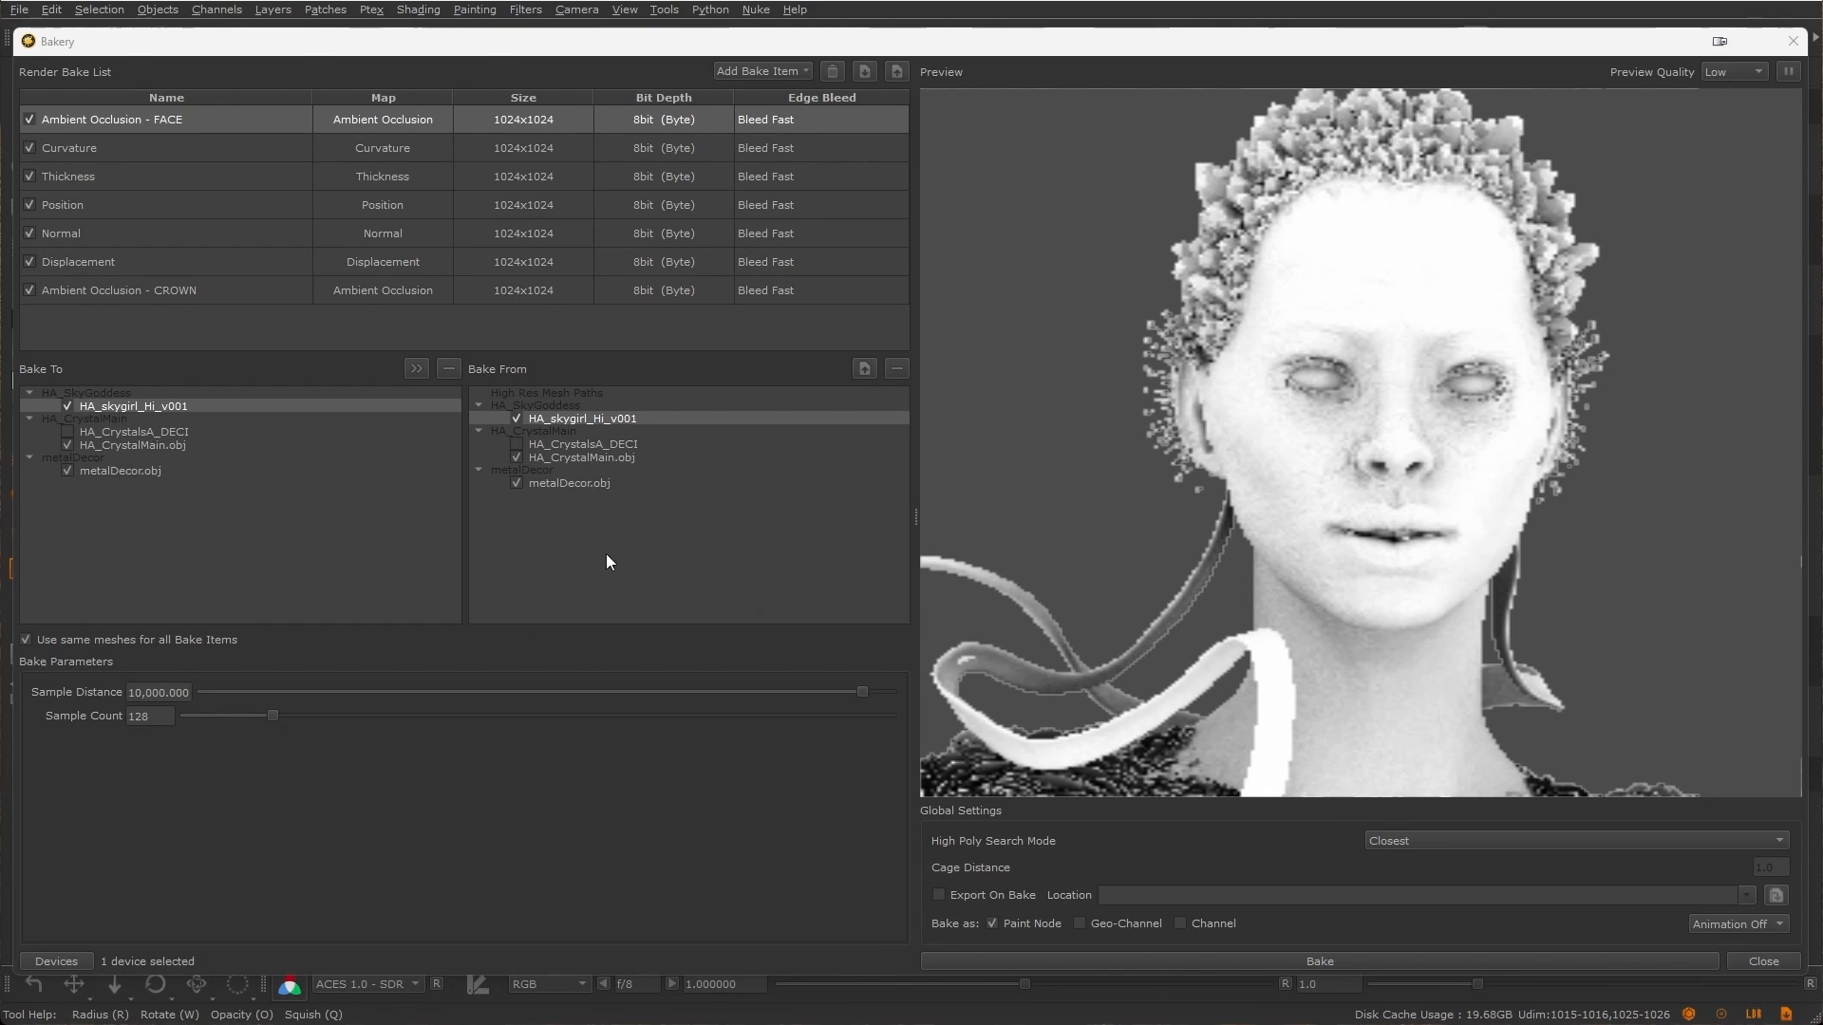
Load a high-resolution mesh file as an additional Bake From source
click(864, 370)
double_click(598, 299)
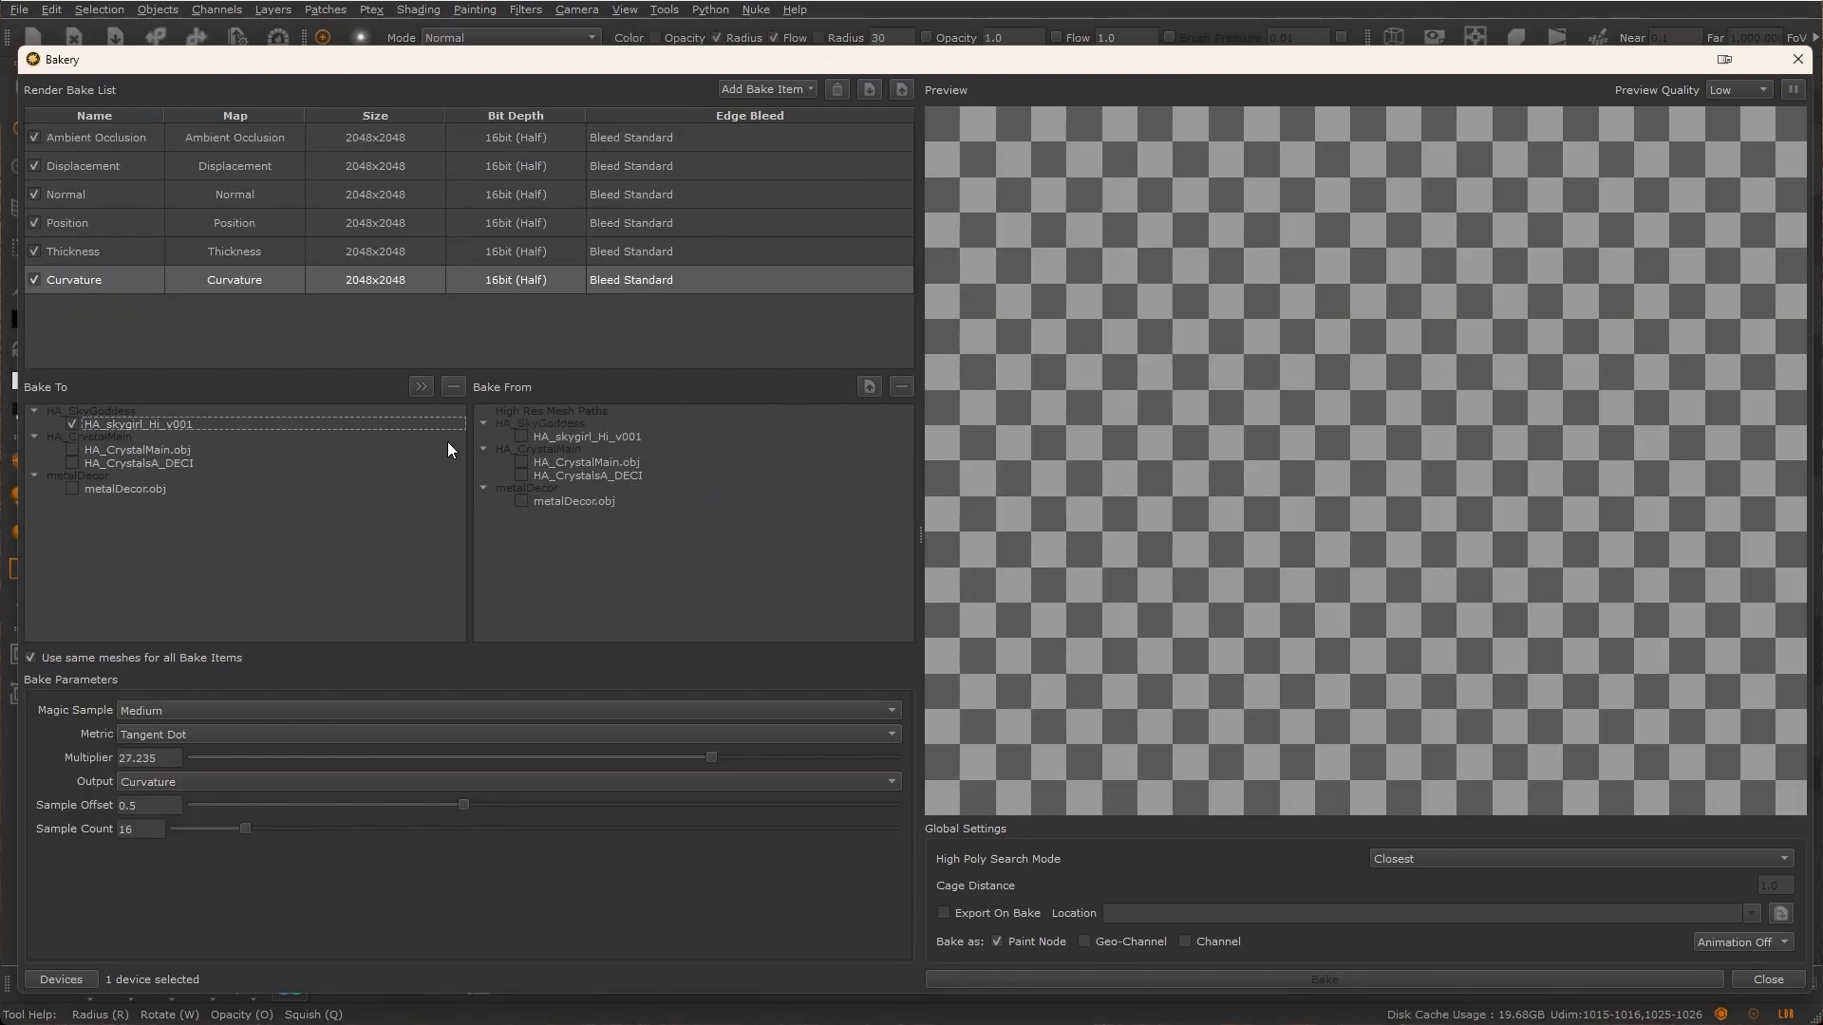
Use HA_skygirl_Hi_v001 as the Bake From mesh and lower the Thickness item's sample distance
click(521, 436)
click(133, 252)
mouse_move(419, 708)
mouse_down()
mouse_move(440, 715)
mouse_move(391, 710)
mouse_up()
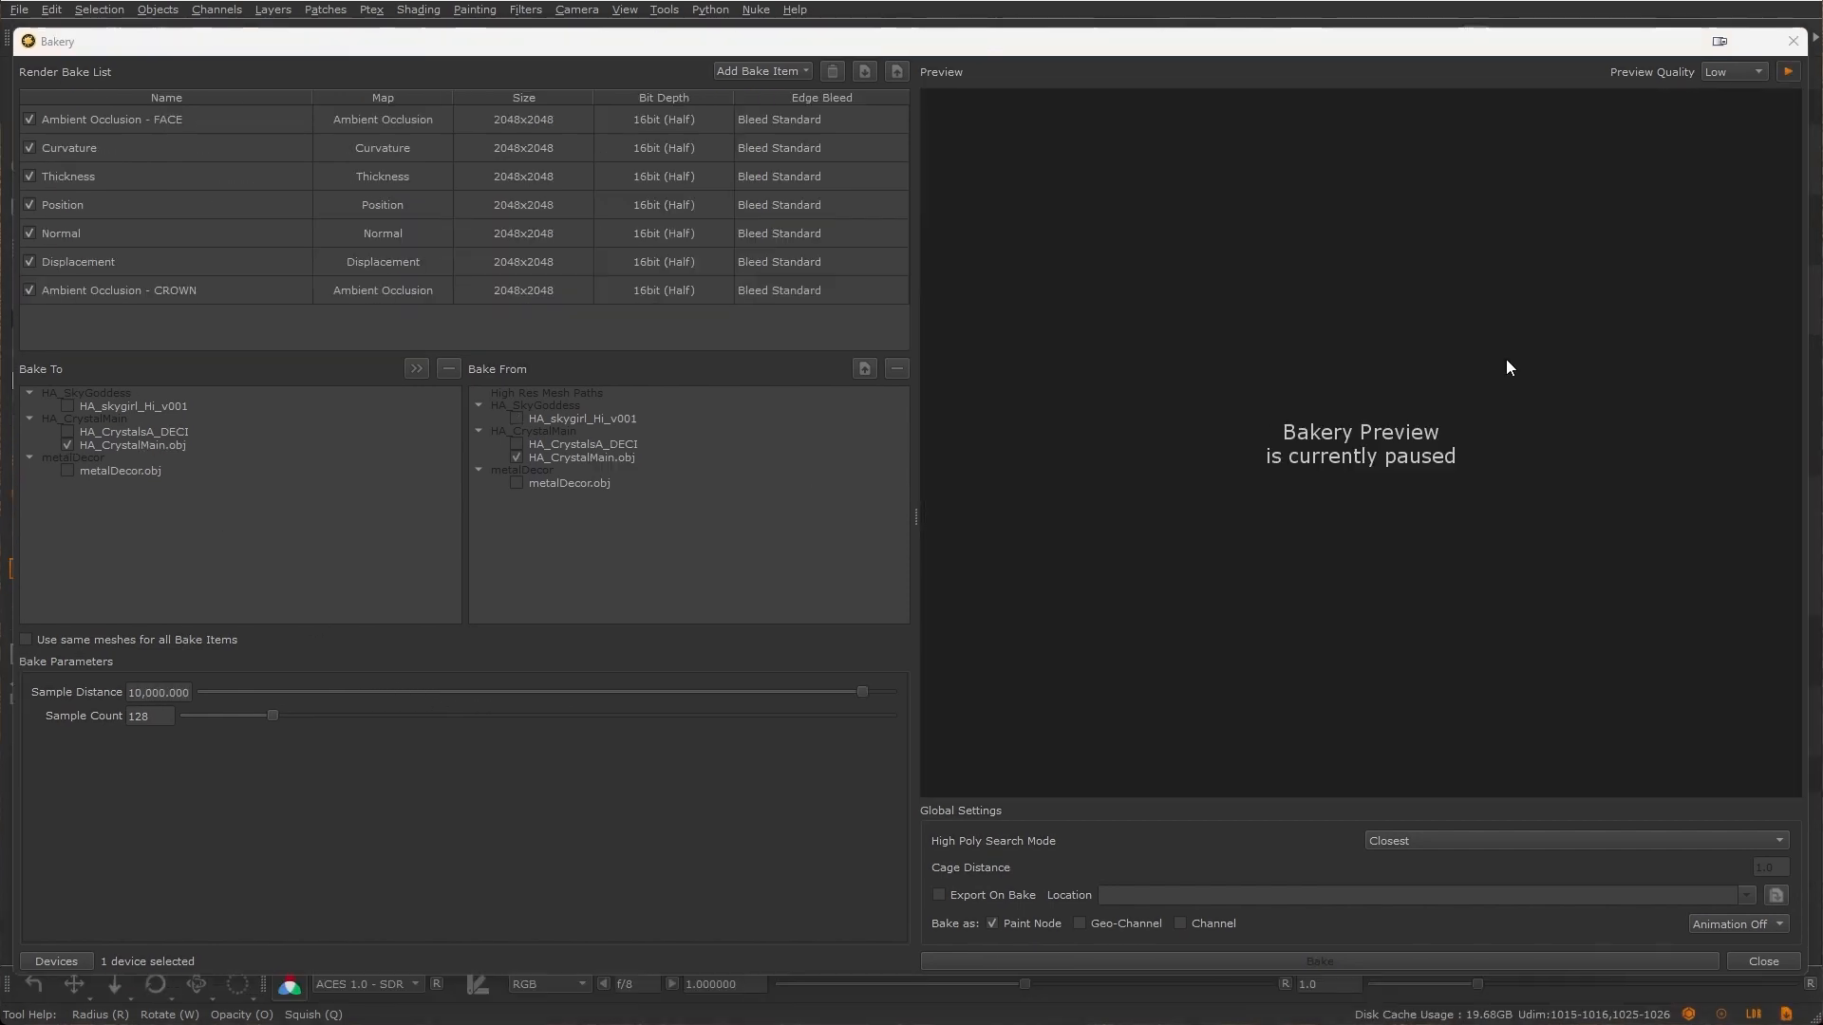
Resume the preview and compare the face and crown ambient occlusion items
click(1788, 73)
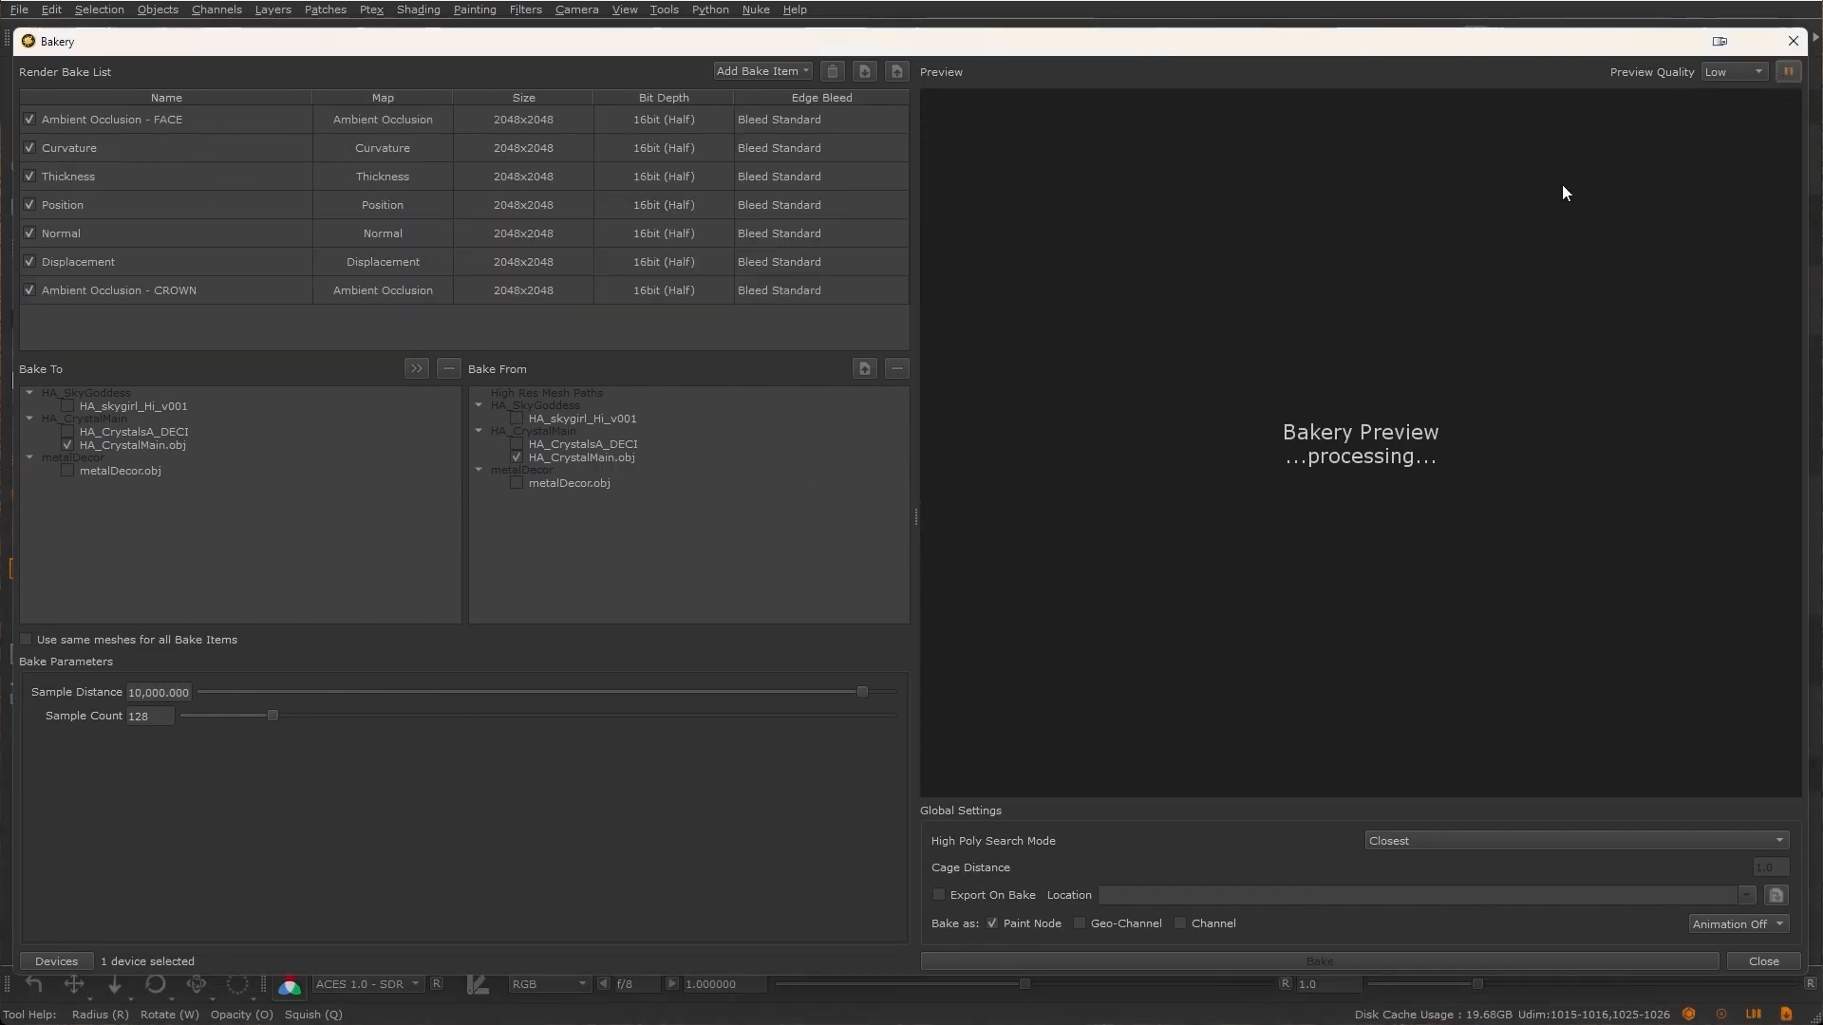
double_click(121, 119)
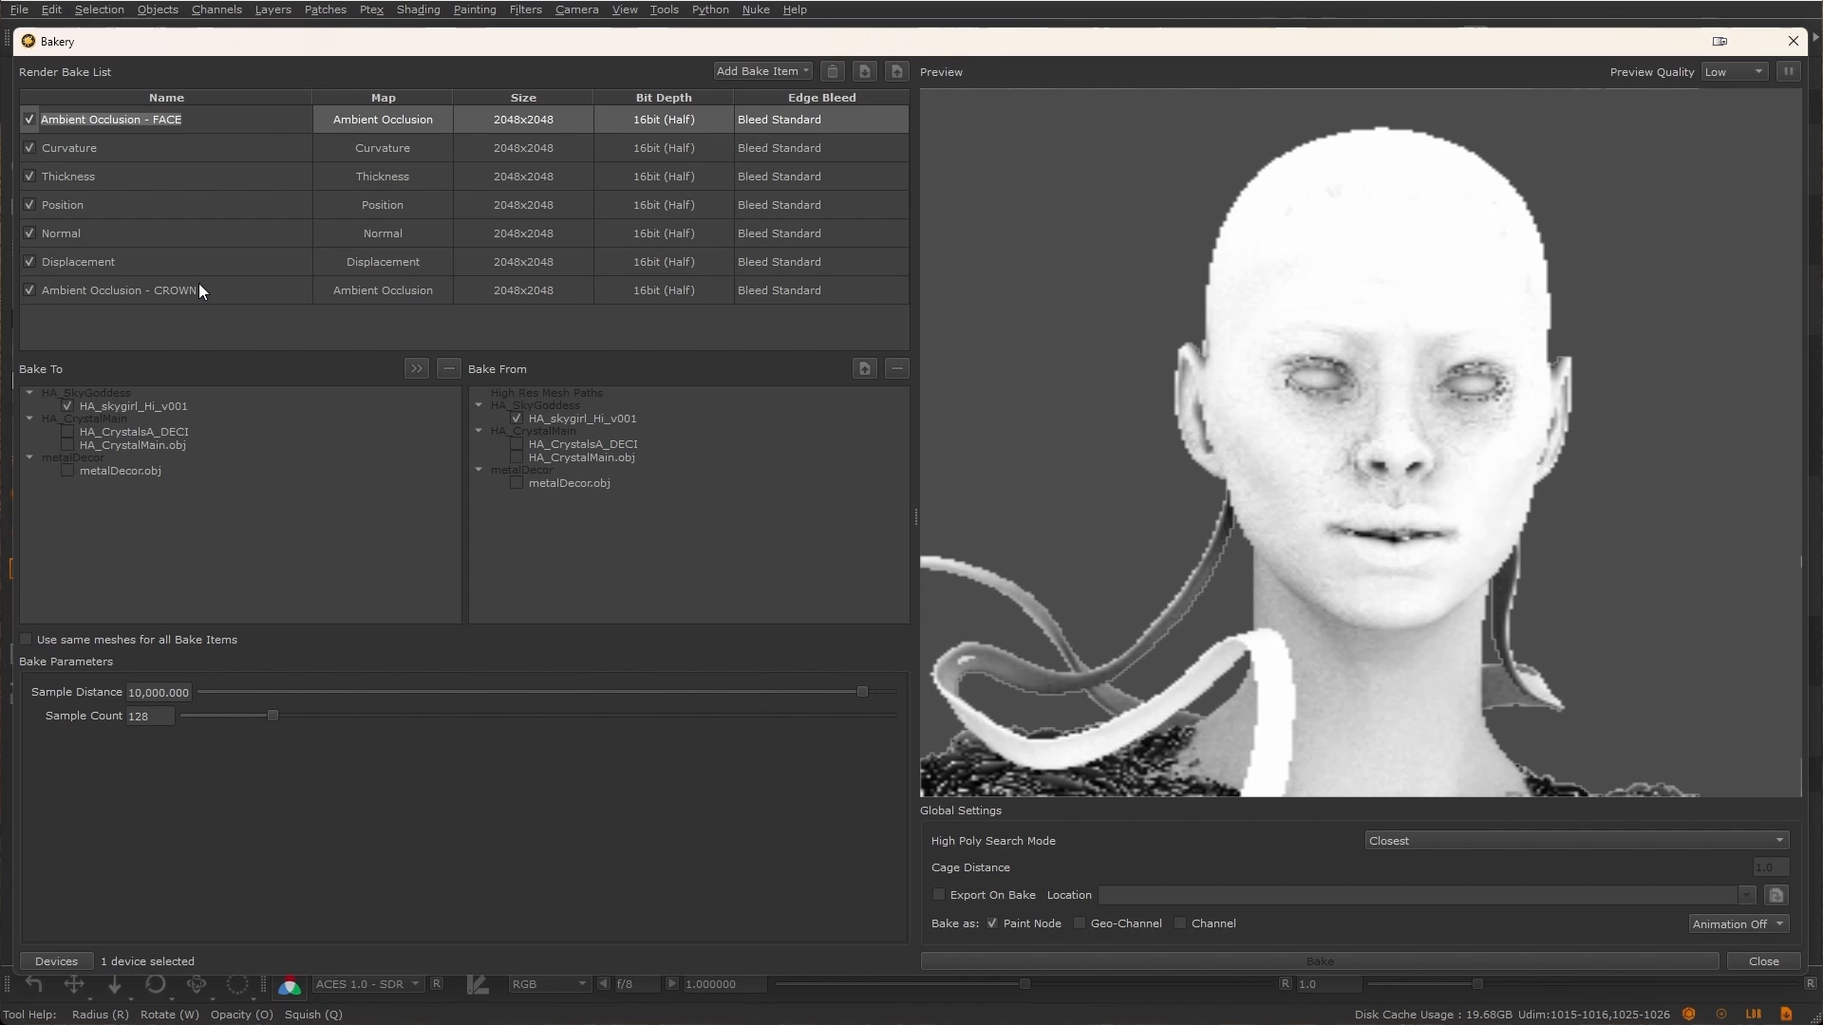
double_click(200, 287)
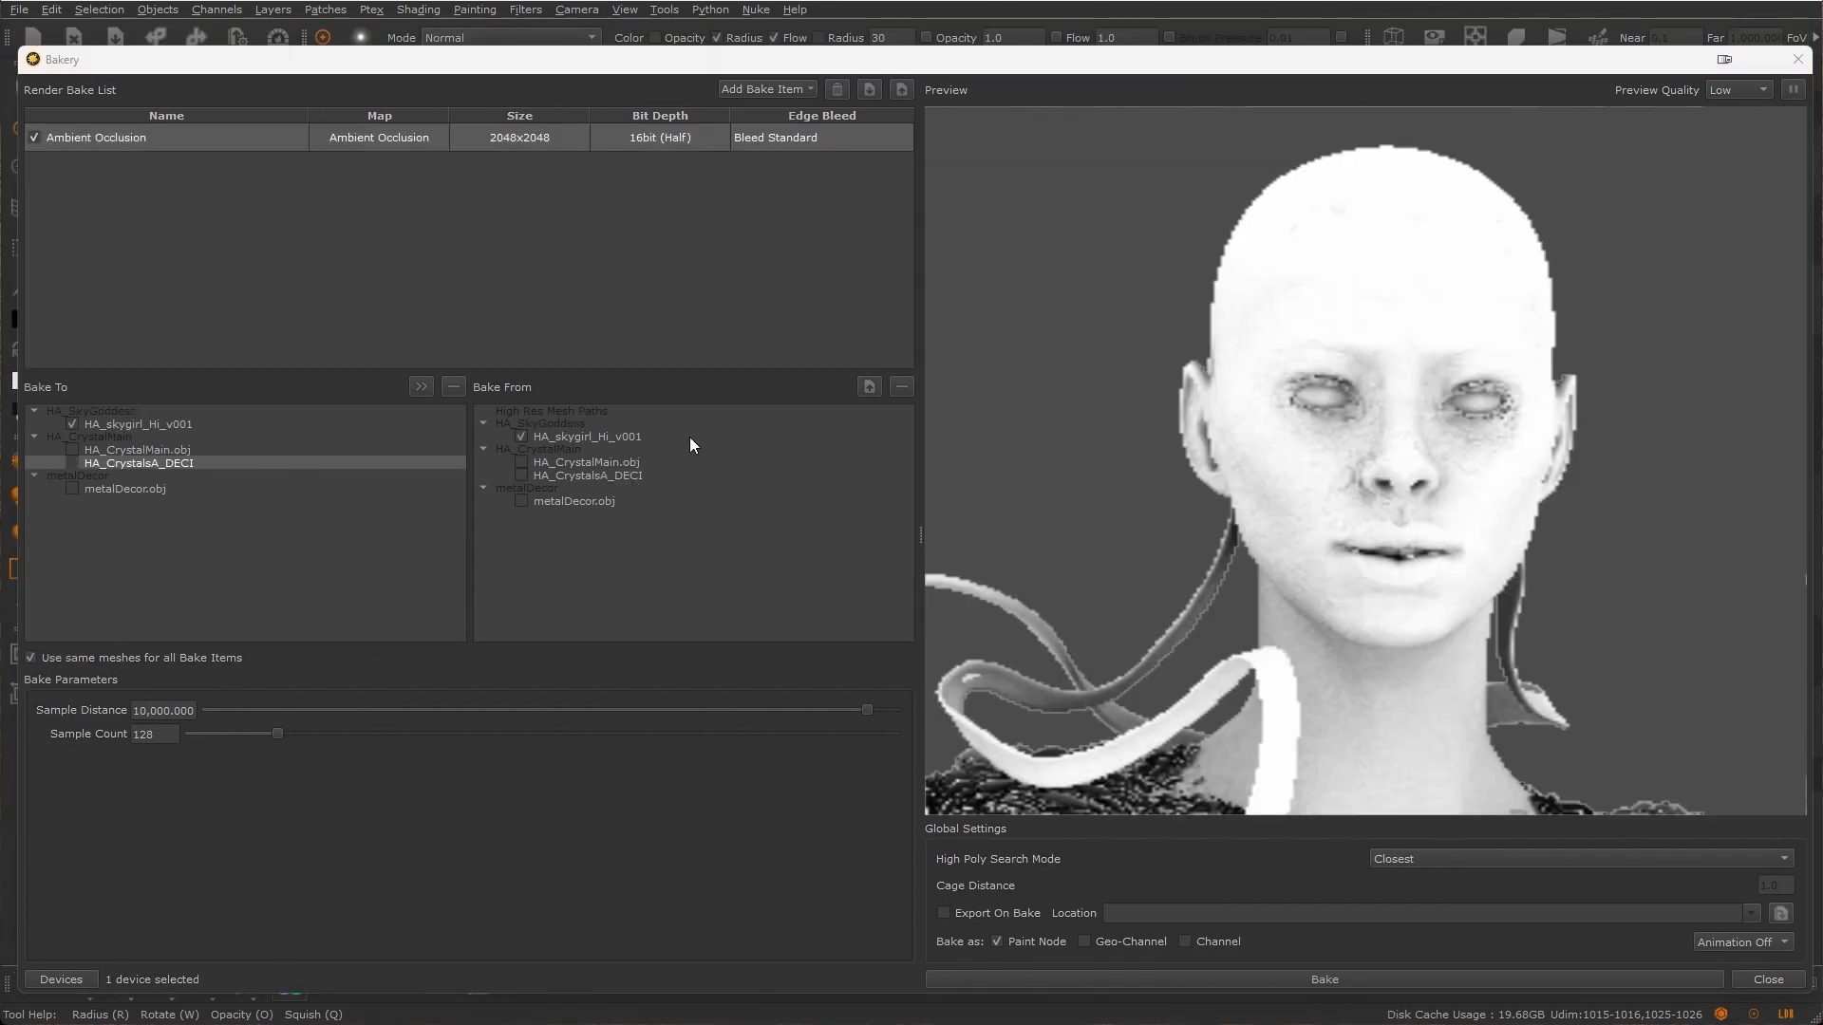
Include HA_CrystalsA_DECI among the Bake To meshes
click(72, 463)
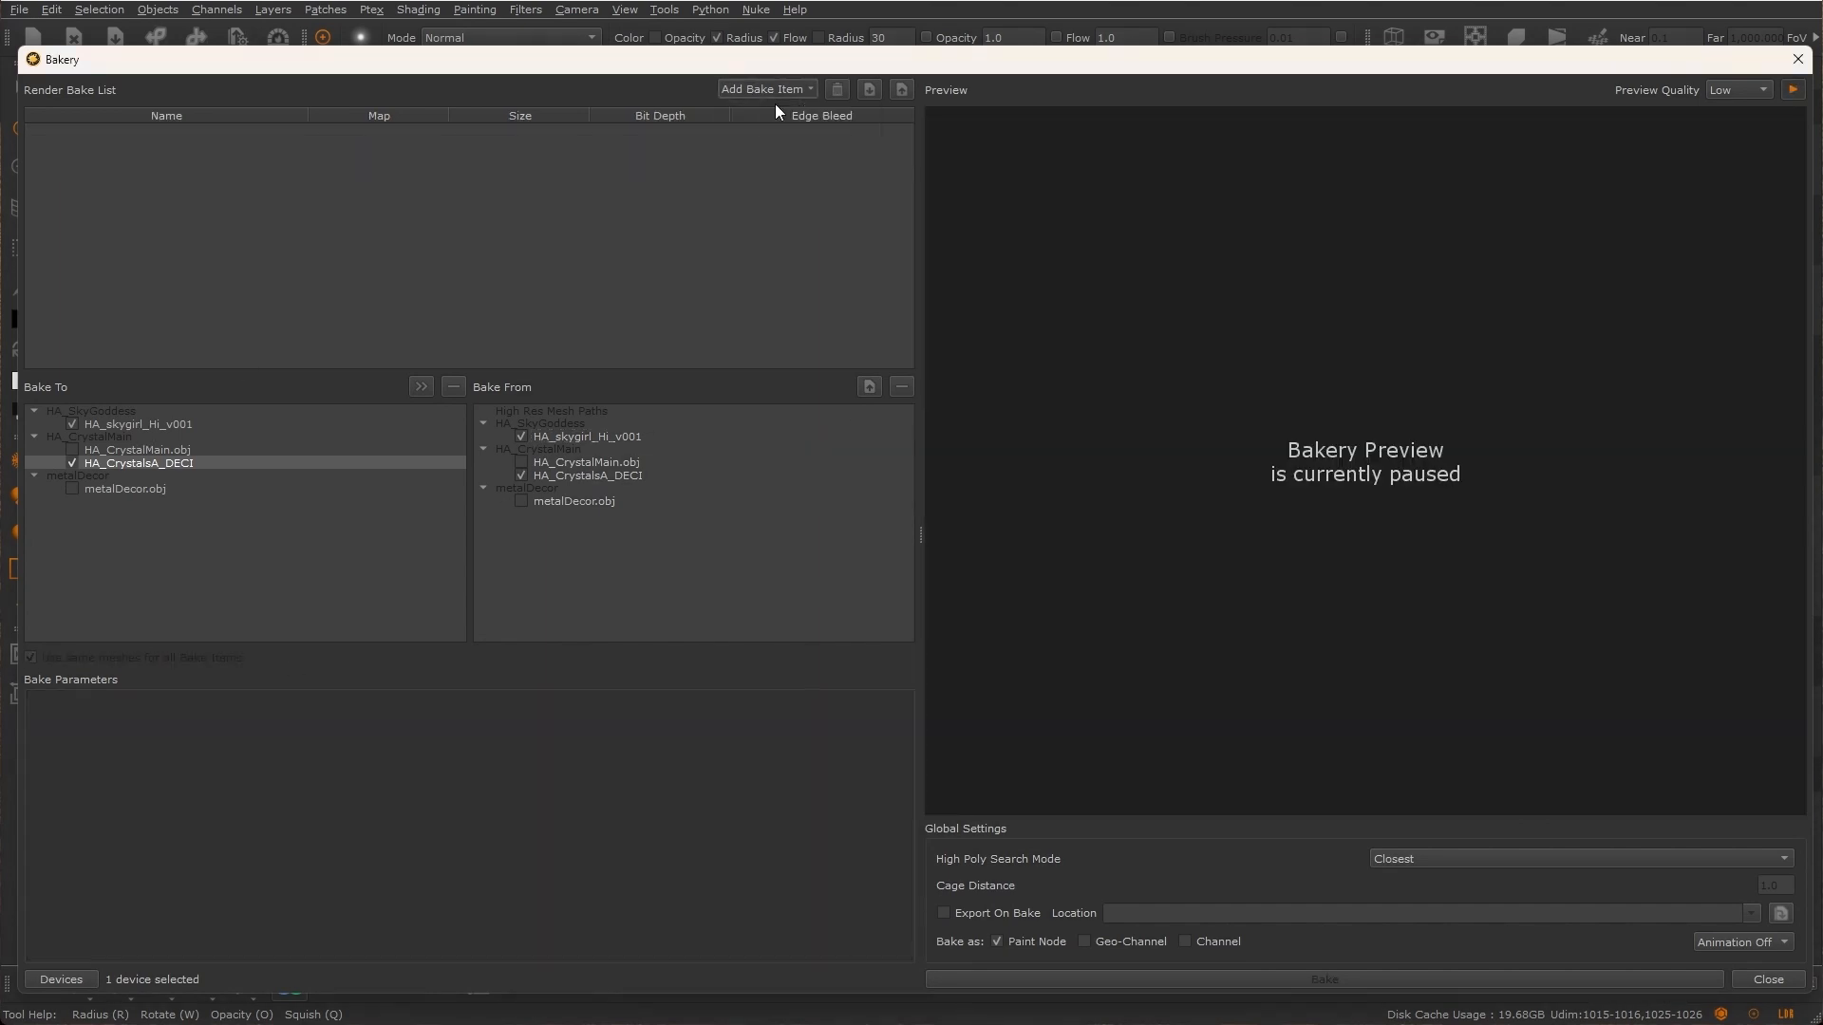
Add two Ambient Occlusion bake items and rename the first one Ambient Occlusion - BODY
click(768, 89)
double_click(210, 138)
key(End)
text(-)
key(Return)
Rename the second bake item Ambient Occlusion - CRYSTALS
double_click(190, 166)
key(End)
text(- CRYSTA)
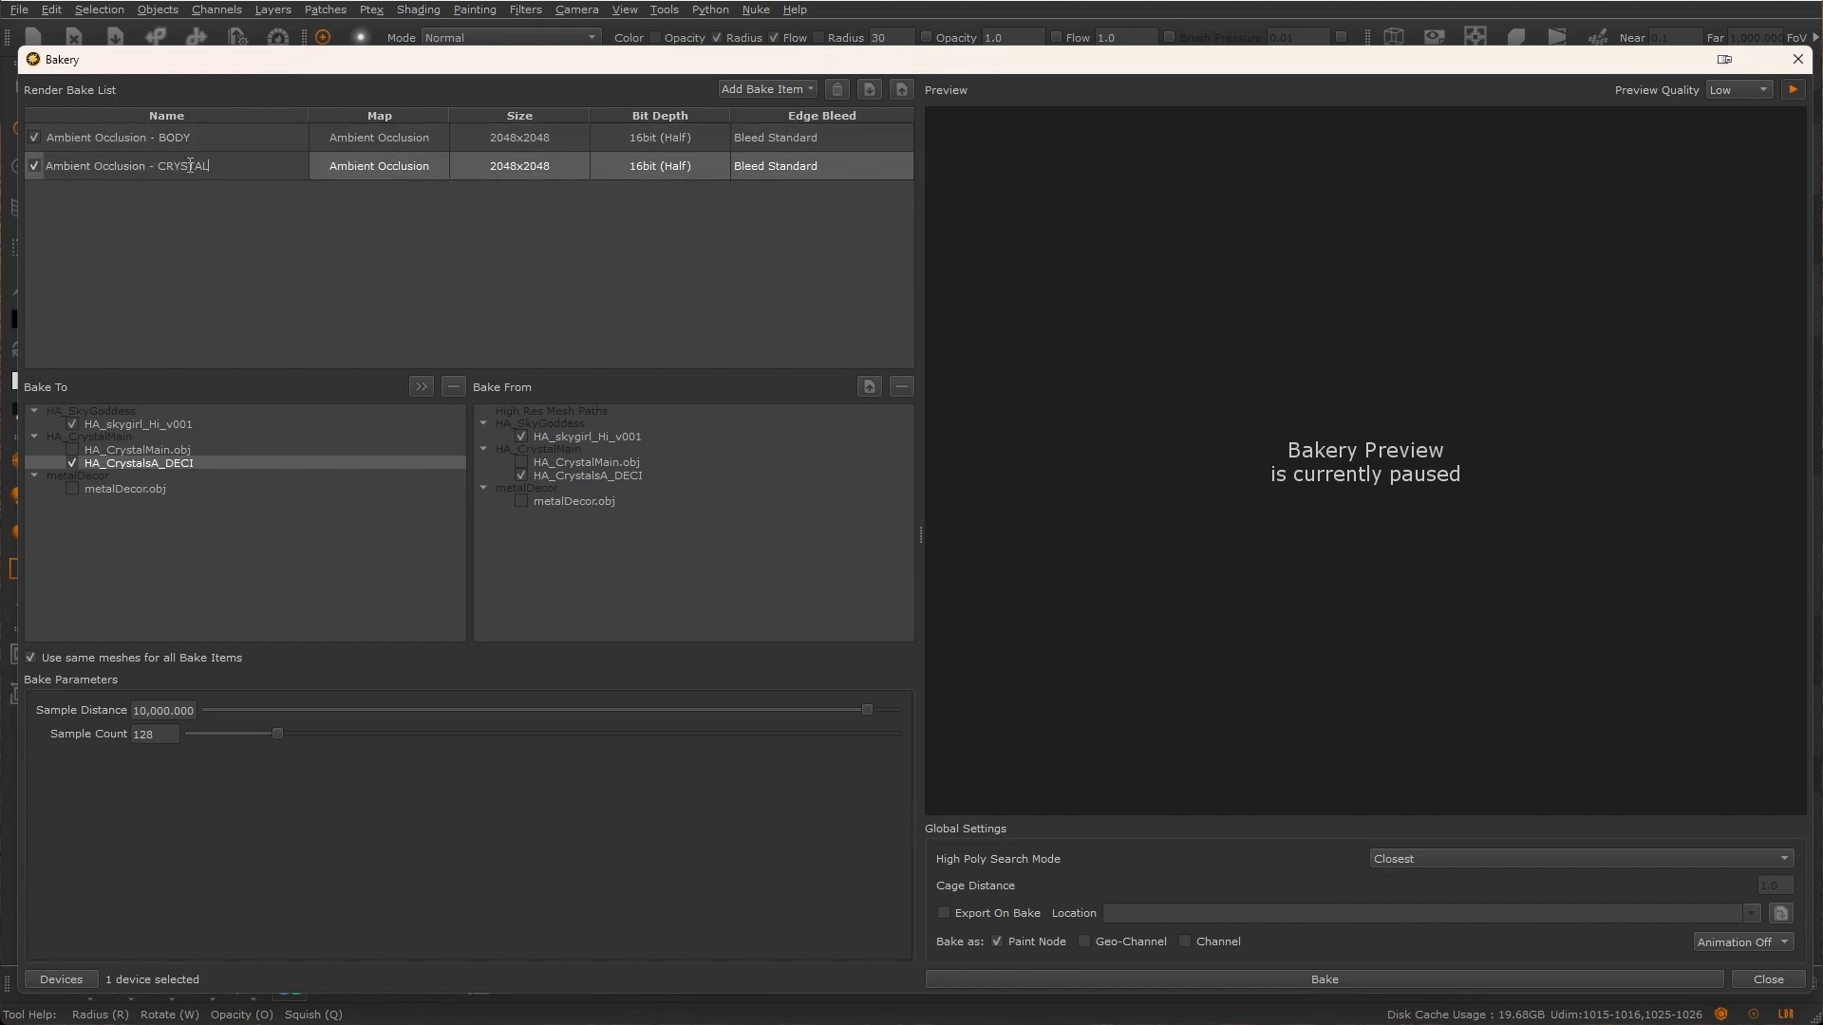
text(LS)
key(Return)
Turn off using the same meshes for all bake items and preview the Ambient Occlusion - CRYSTALS item
double_click(242, 167)
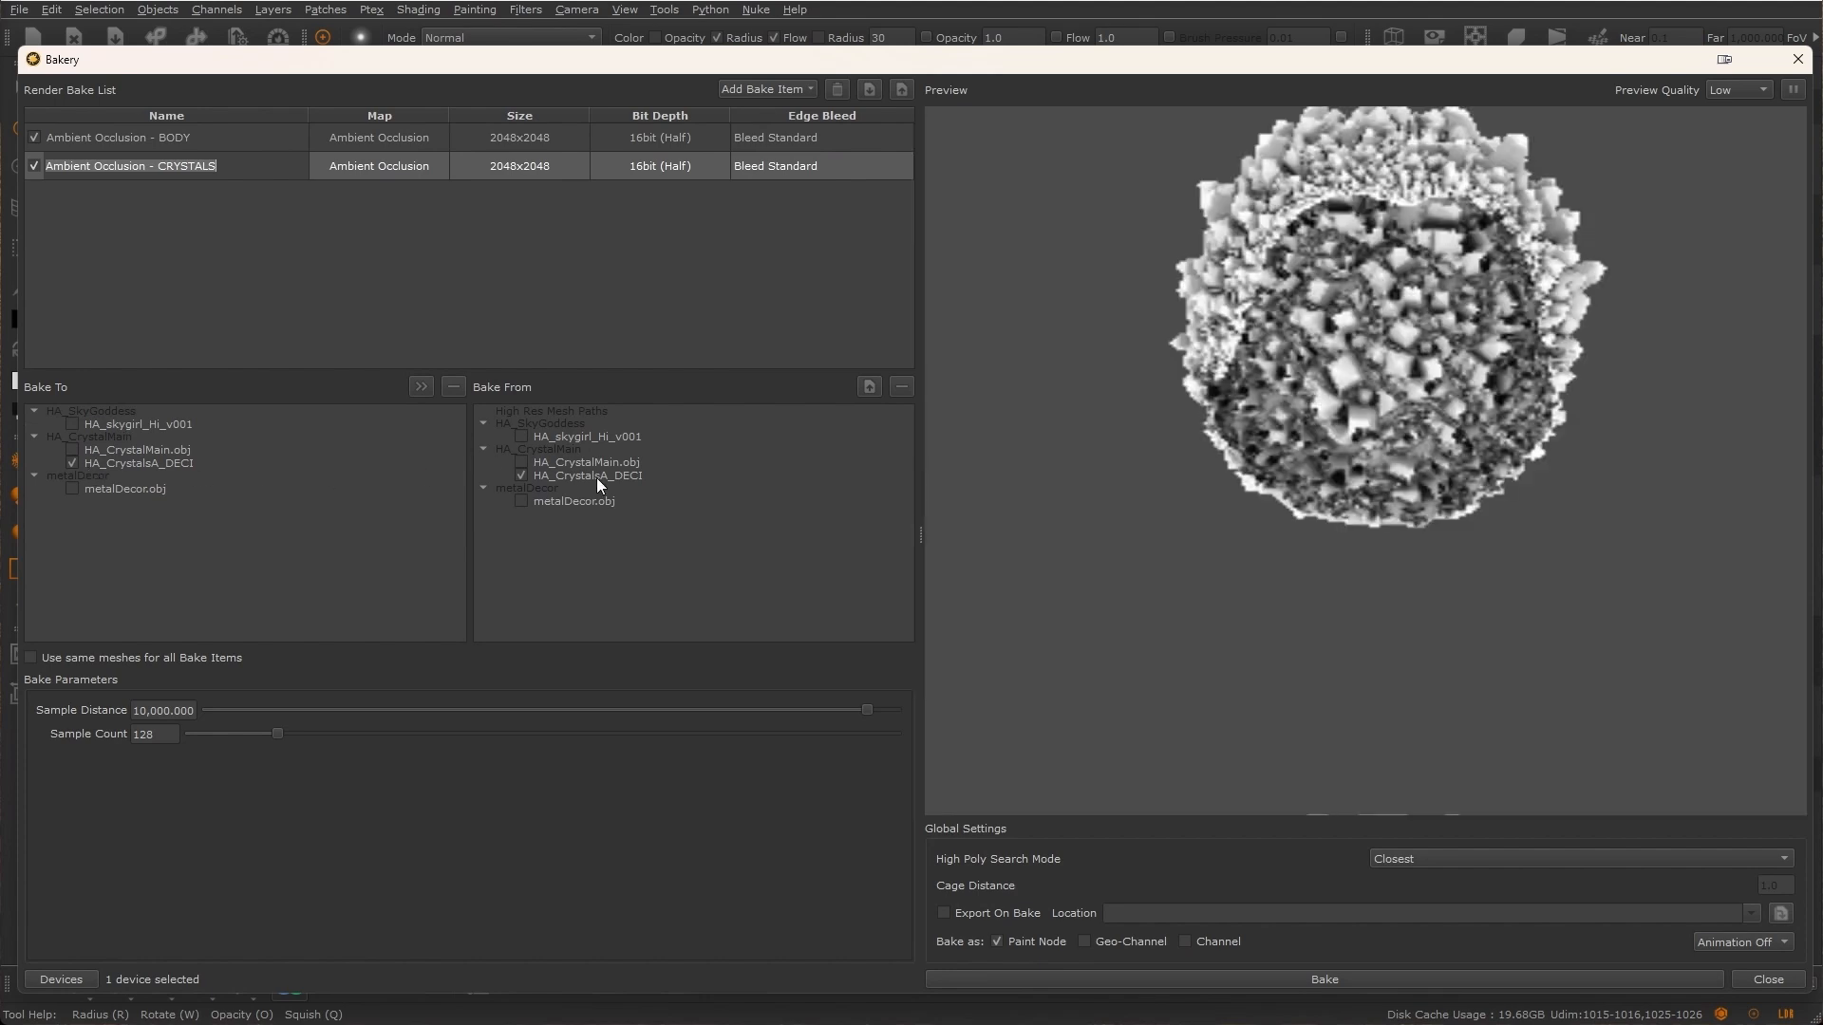
click(596, 477)
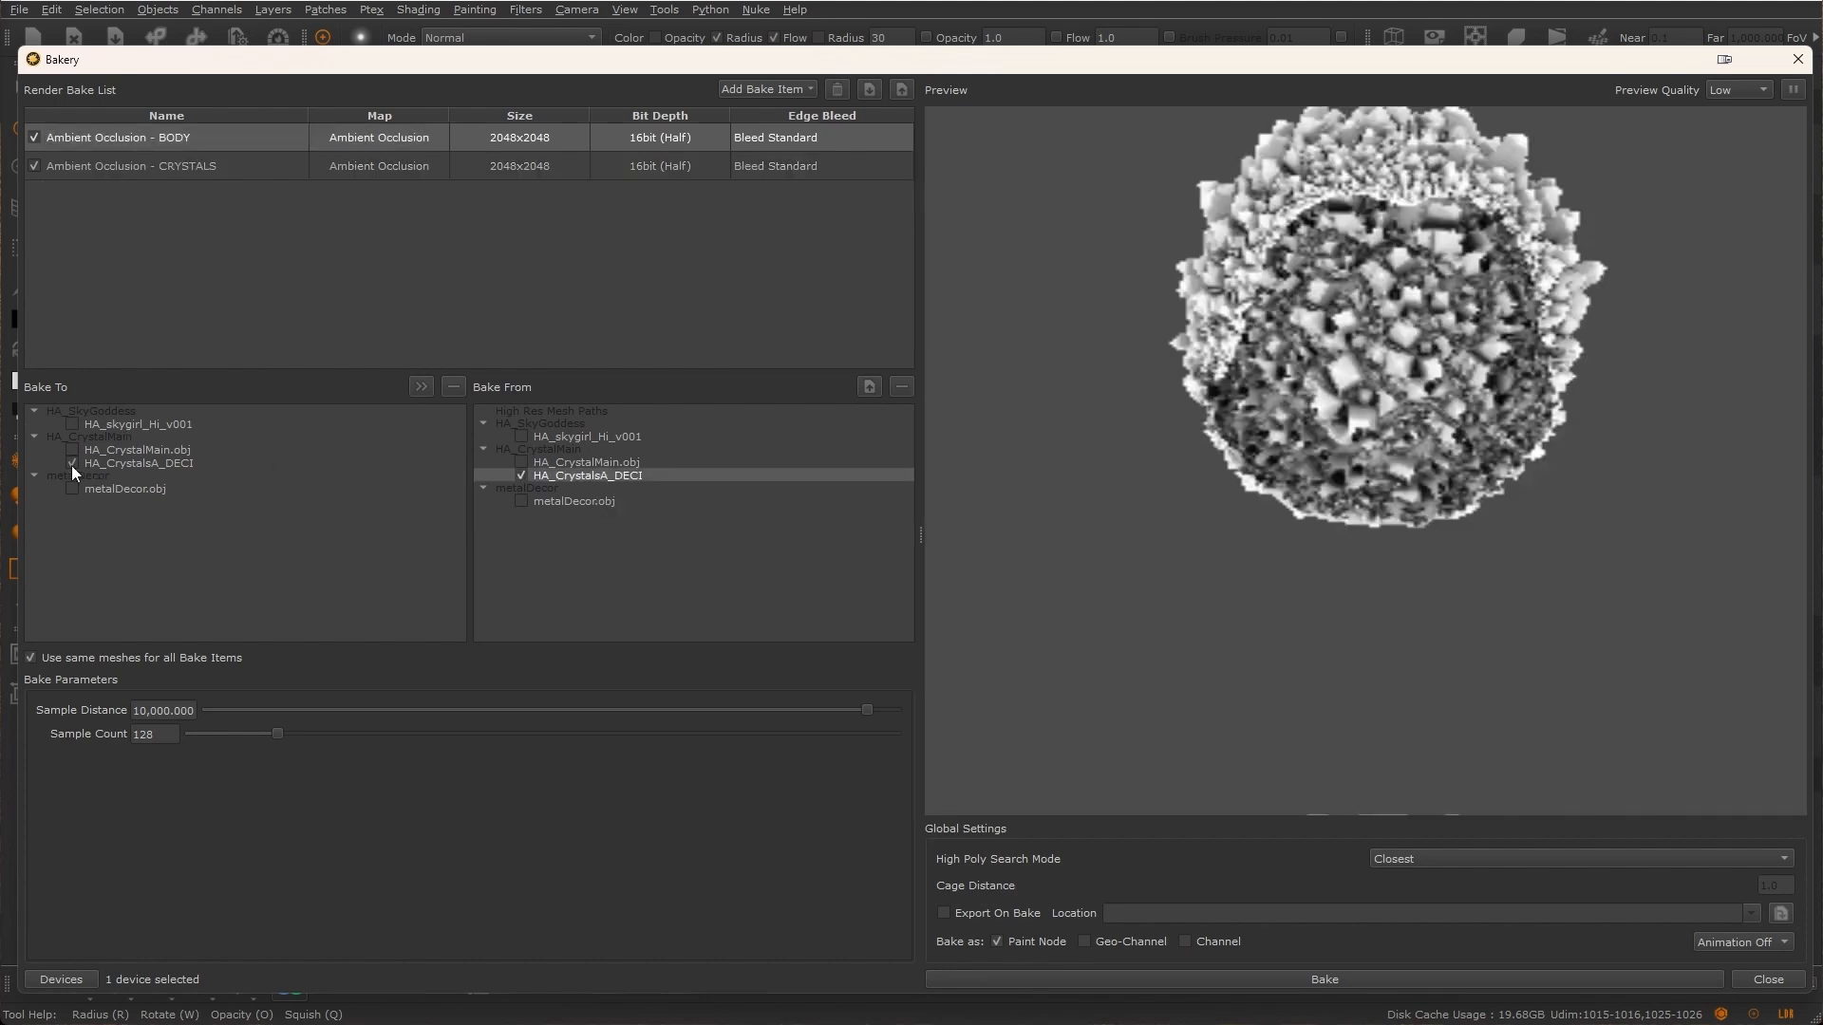
double_click(171, 173)
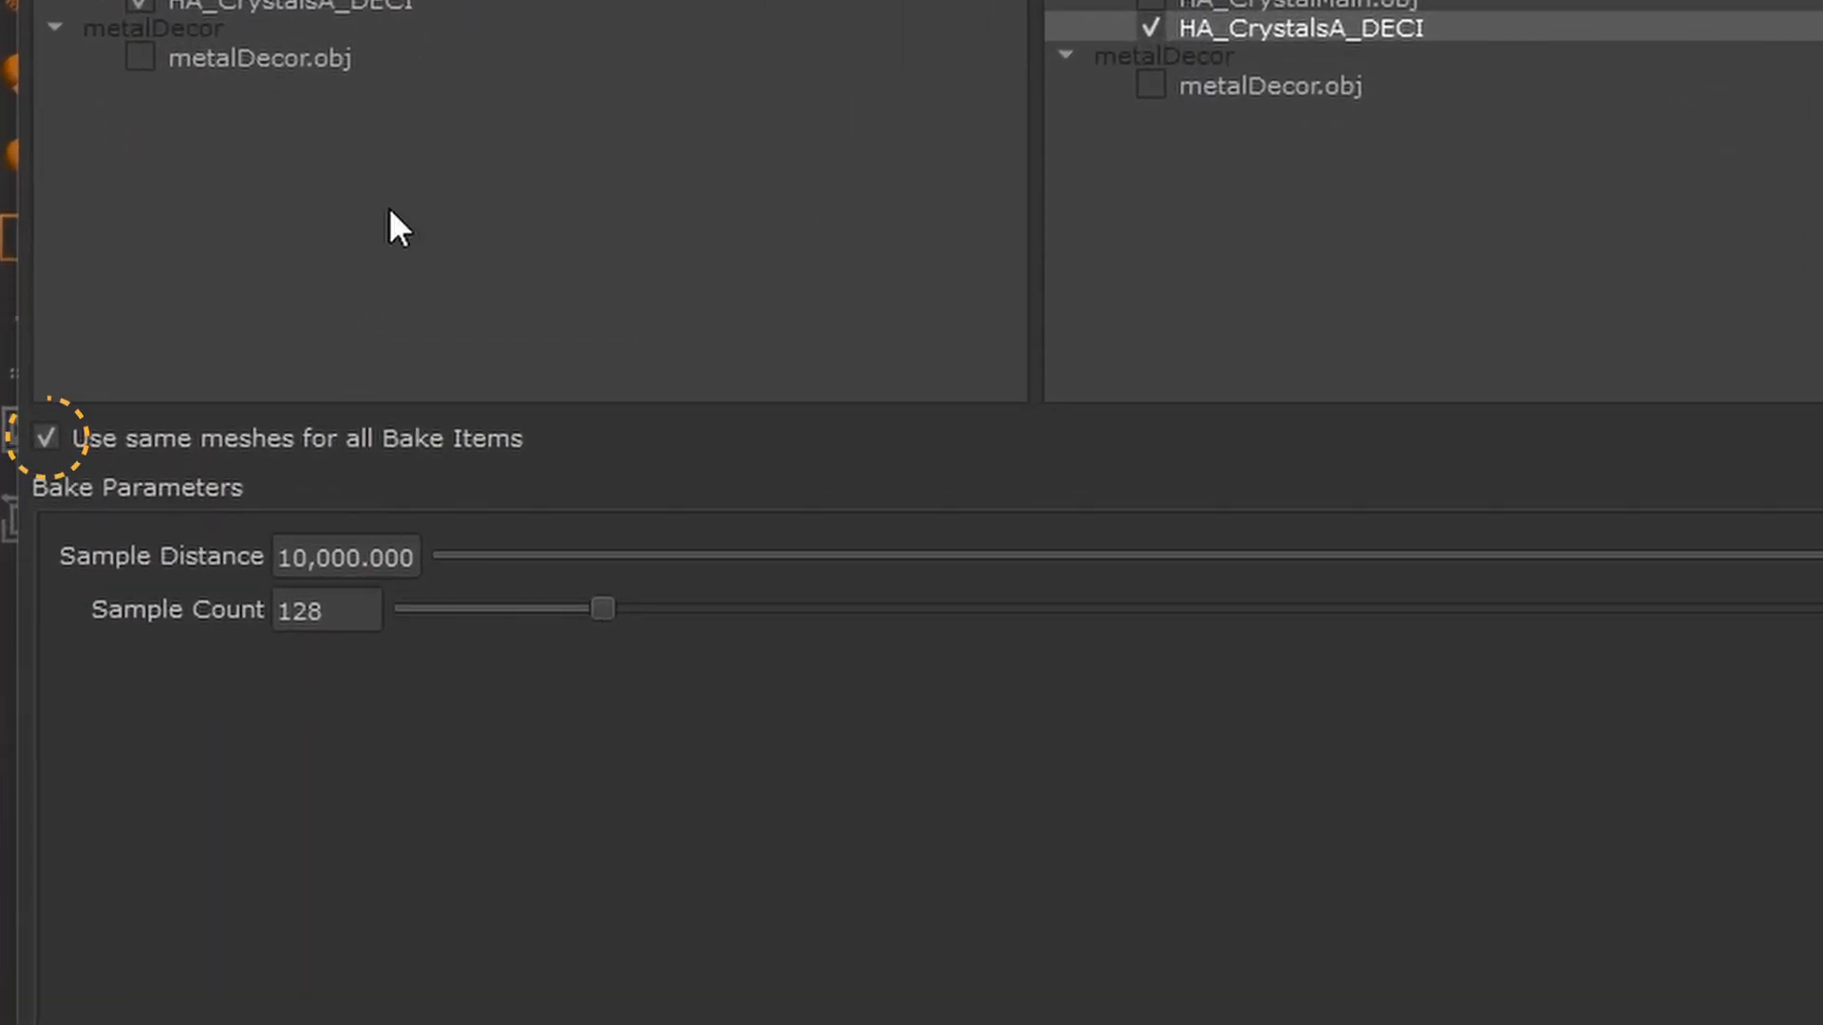
click(44, 436)
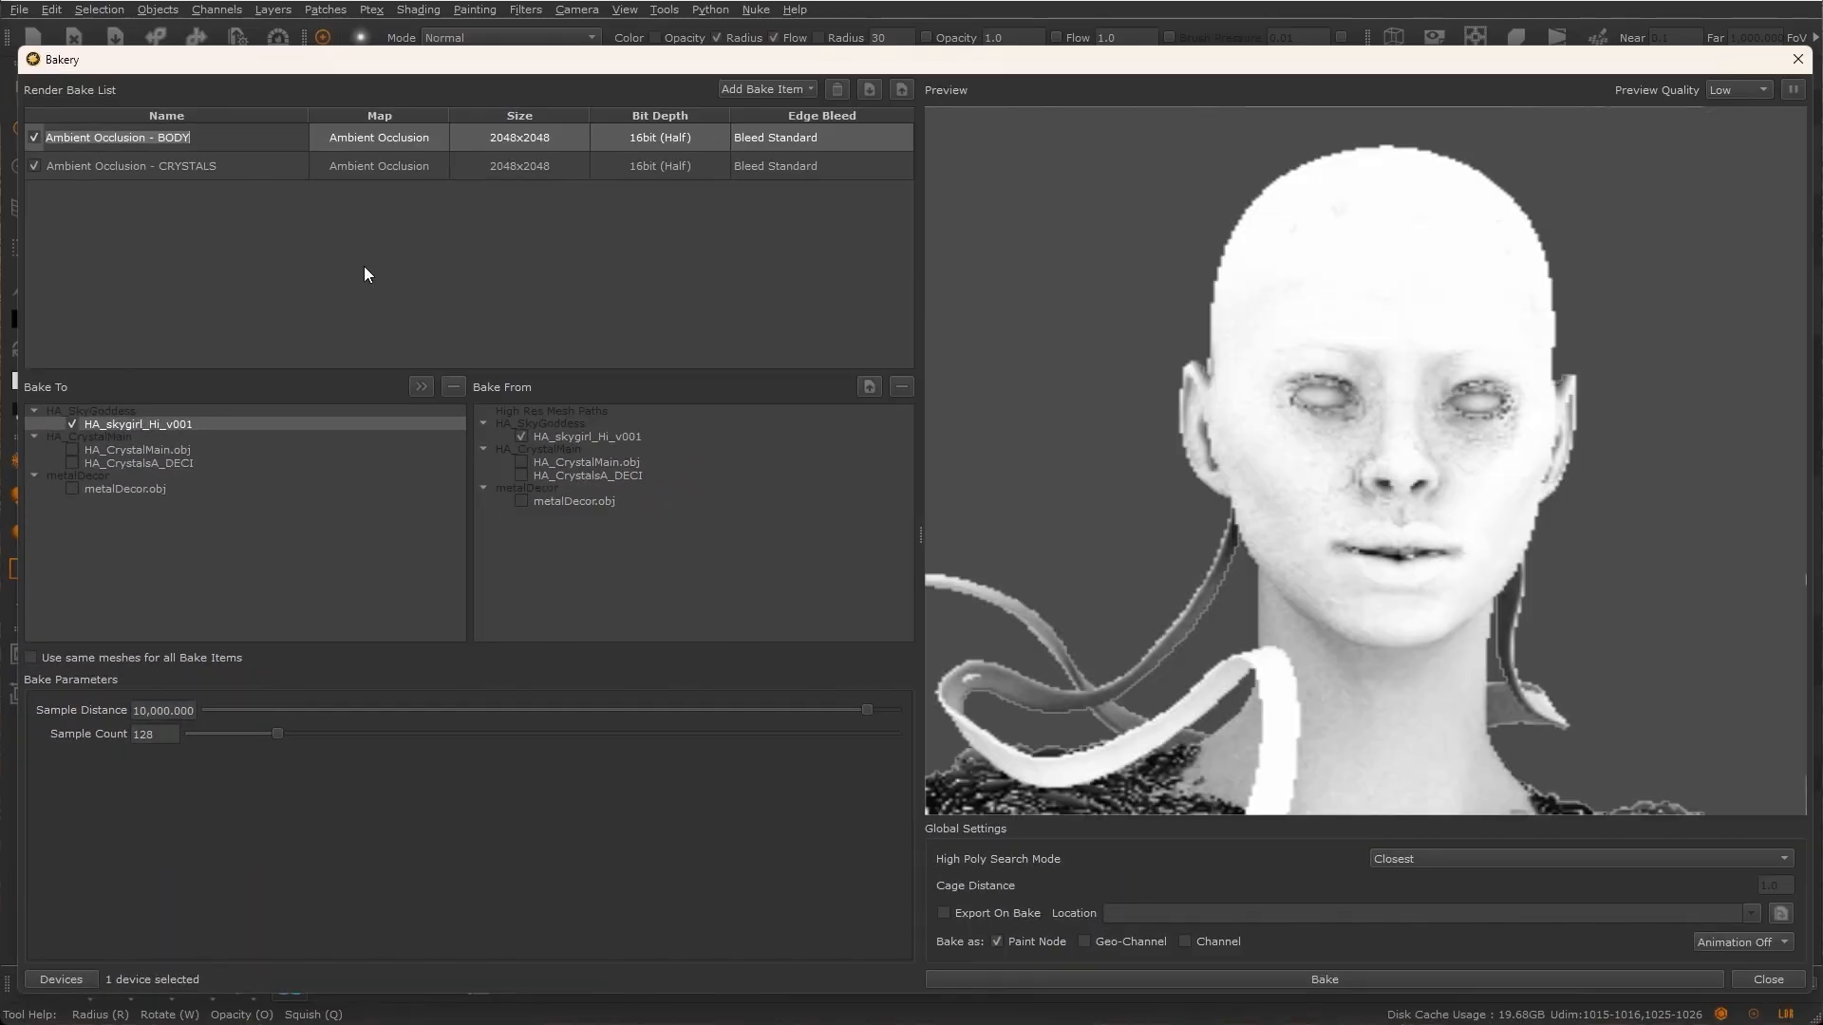
click(276, 167)
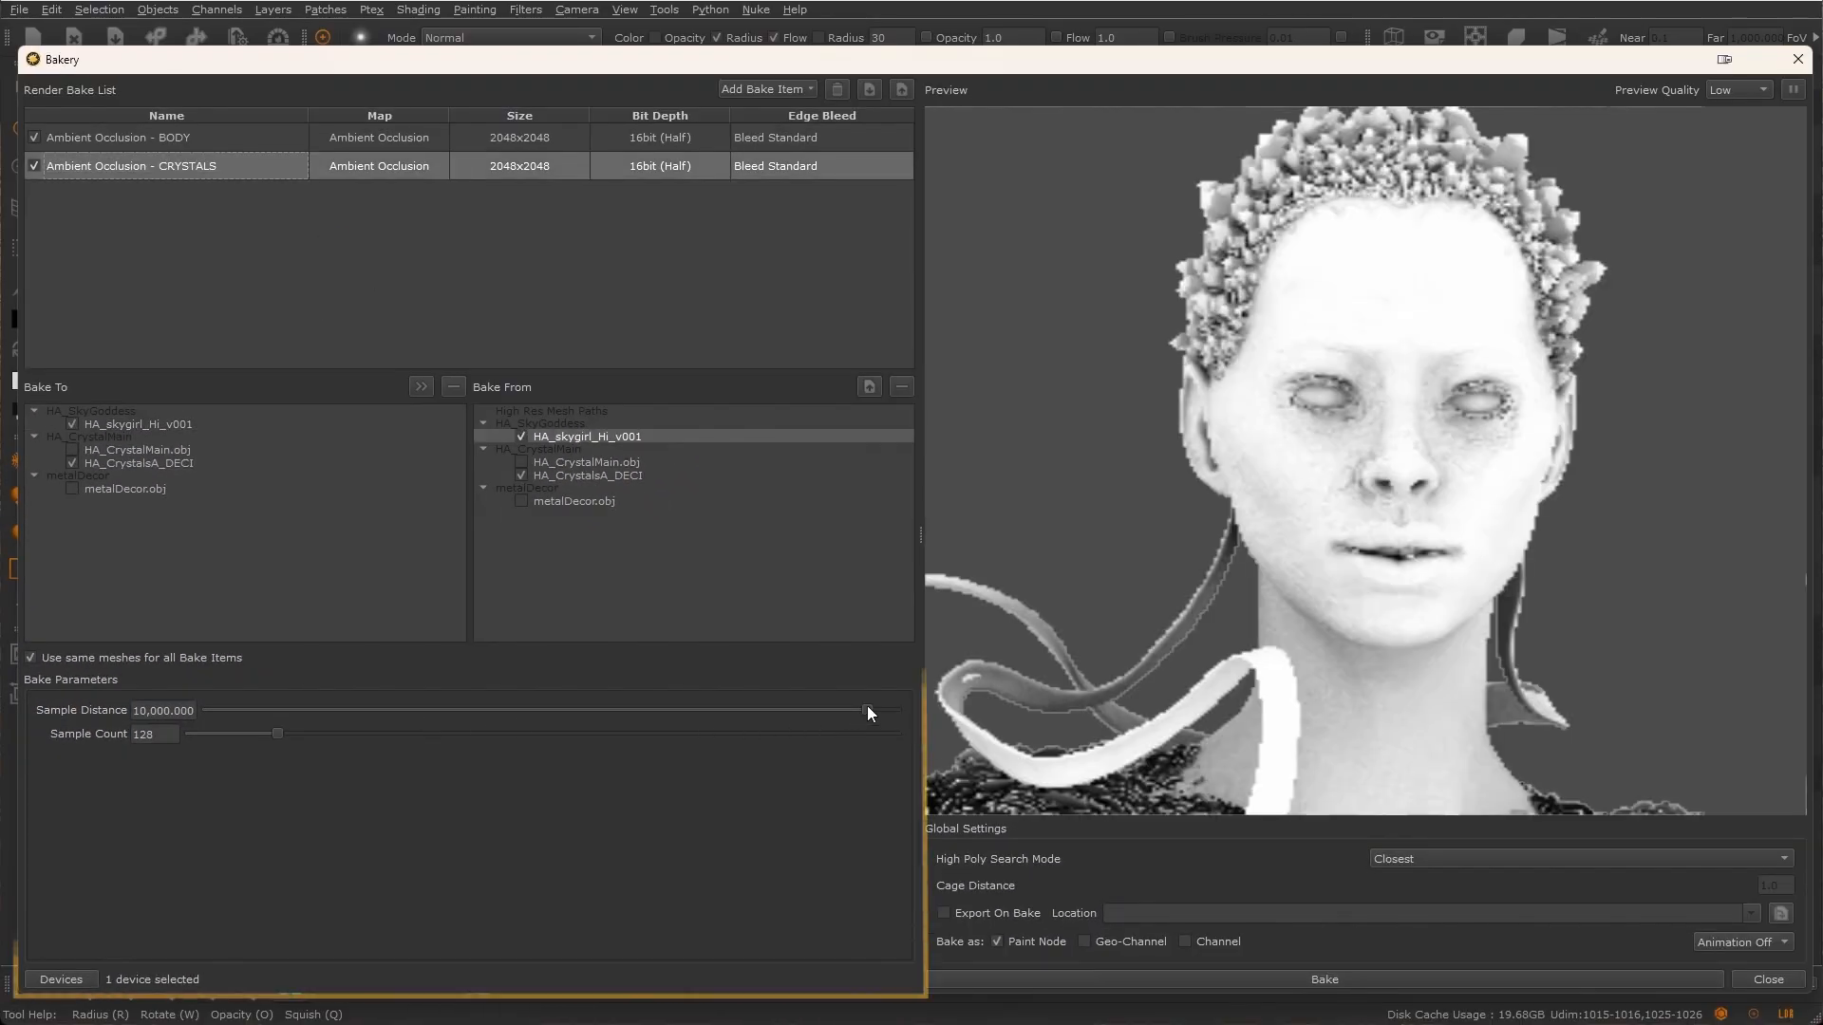
Lower the sample distance of the Ambient Occlusion - CRYSTALS item to 0.212
drag(866, 709, 425, 741)
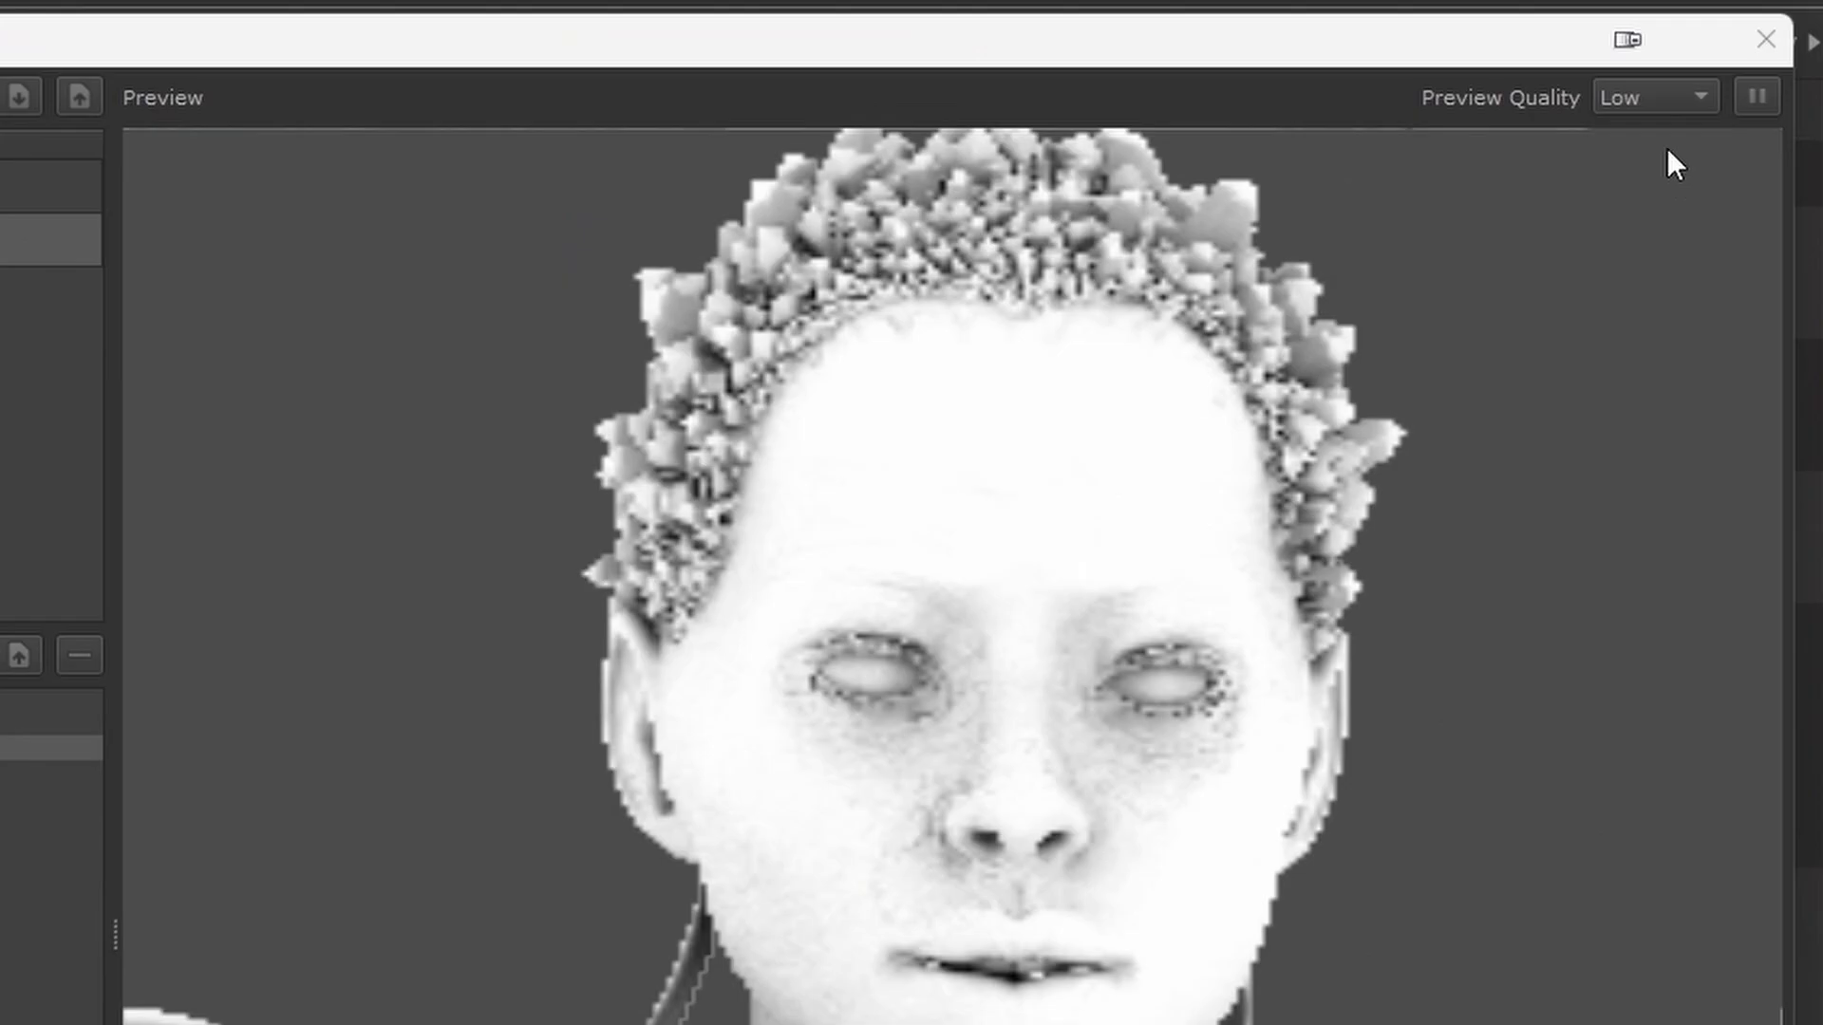
Keep the preview quality at Low and pause the bake preview
click(1650, 99)
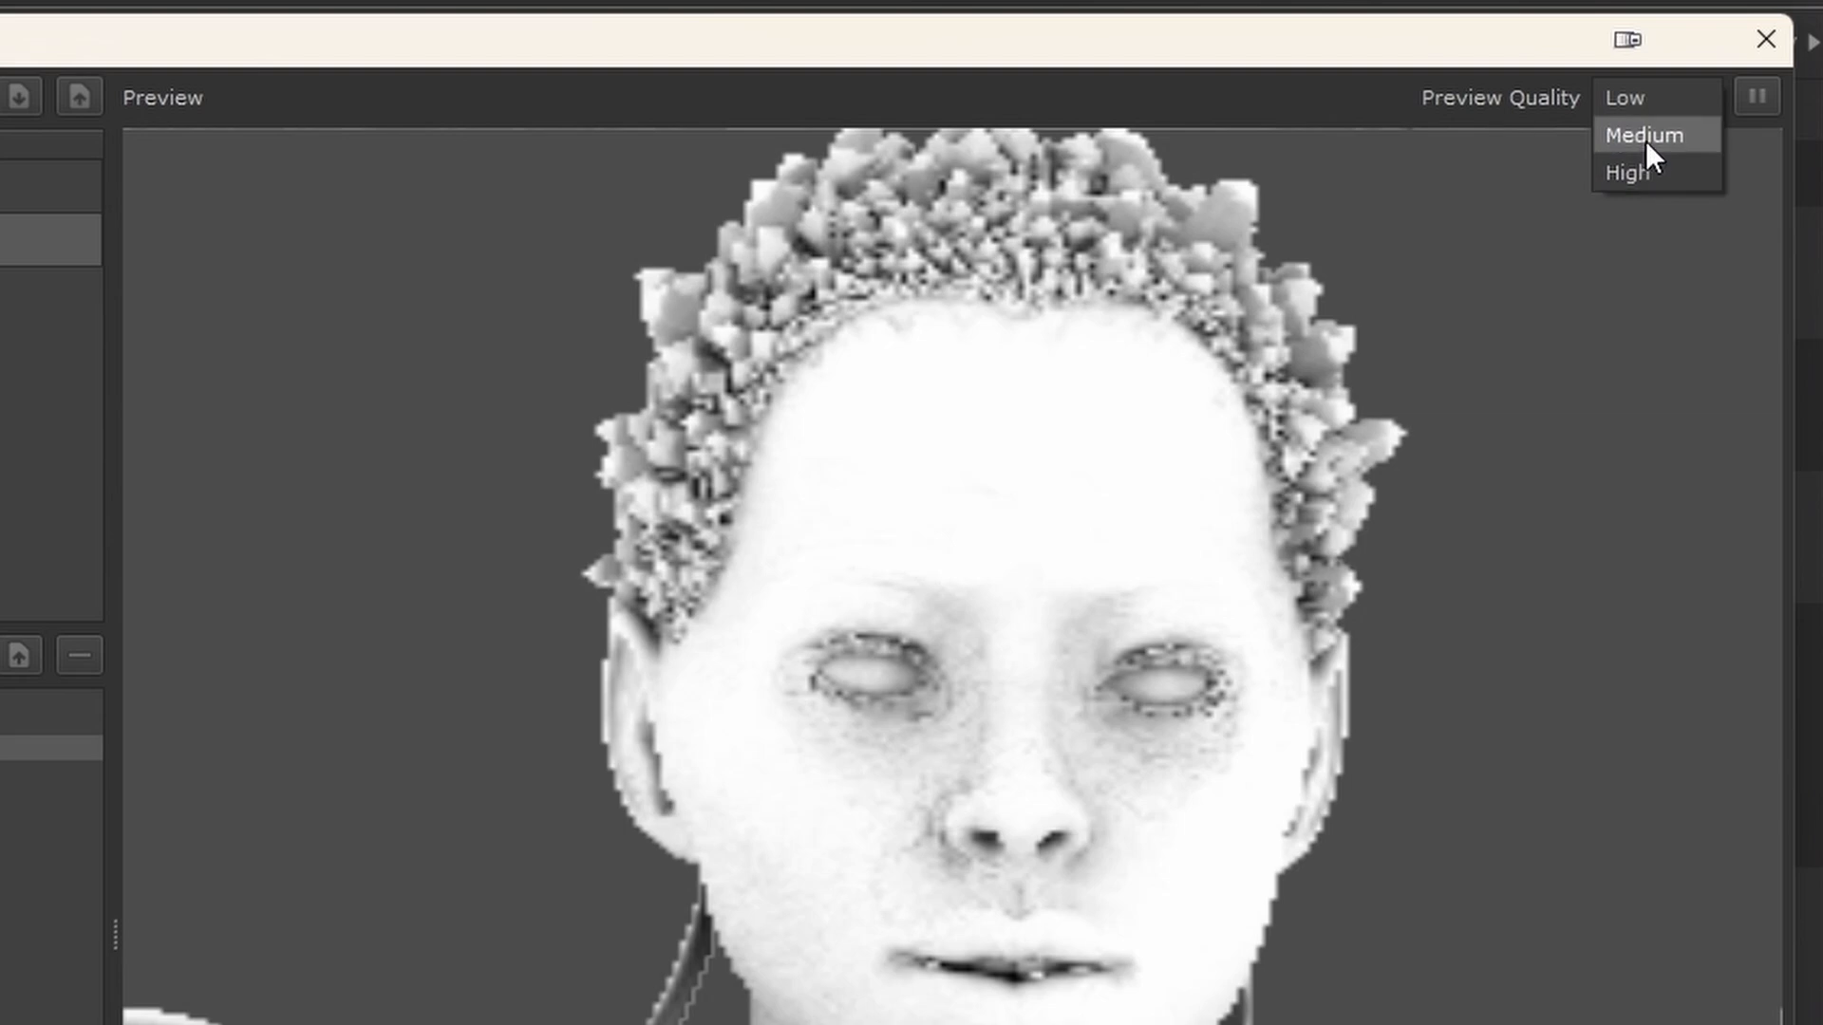
click(1639, 101)
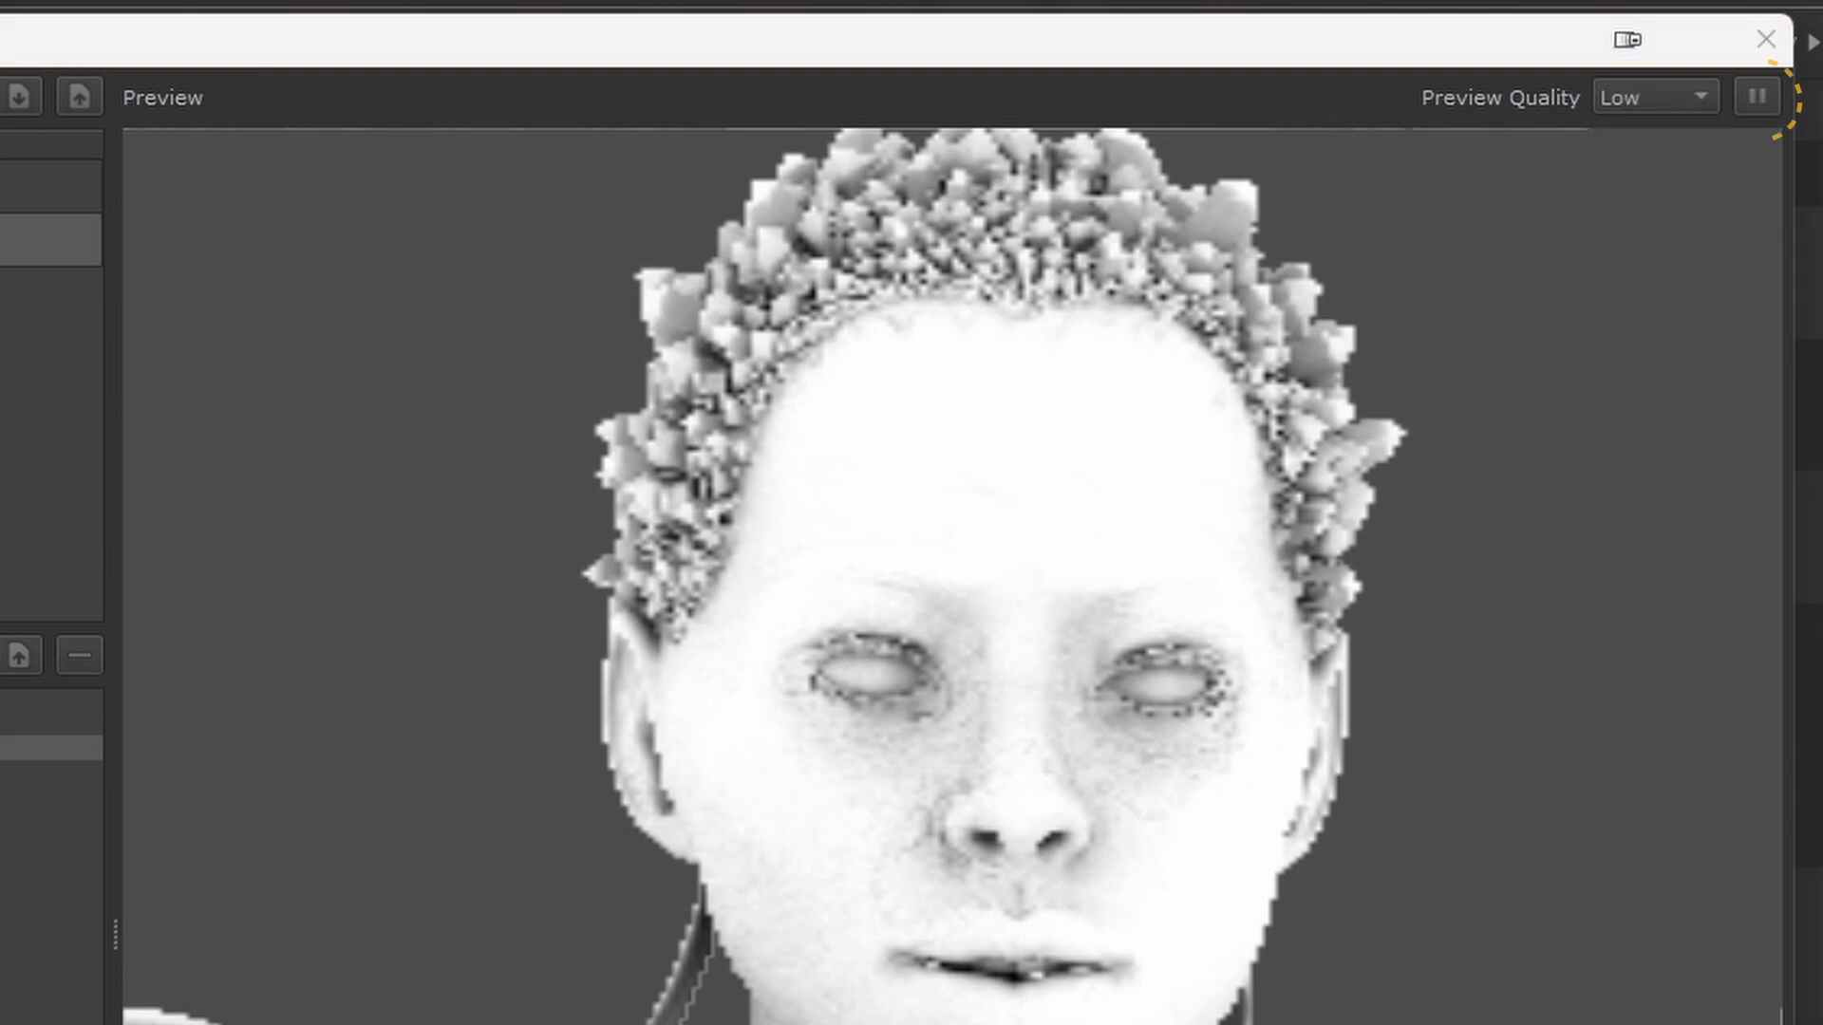
click(1758, 95)
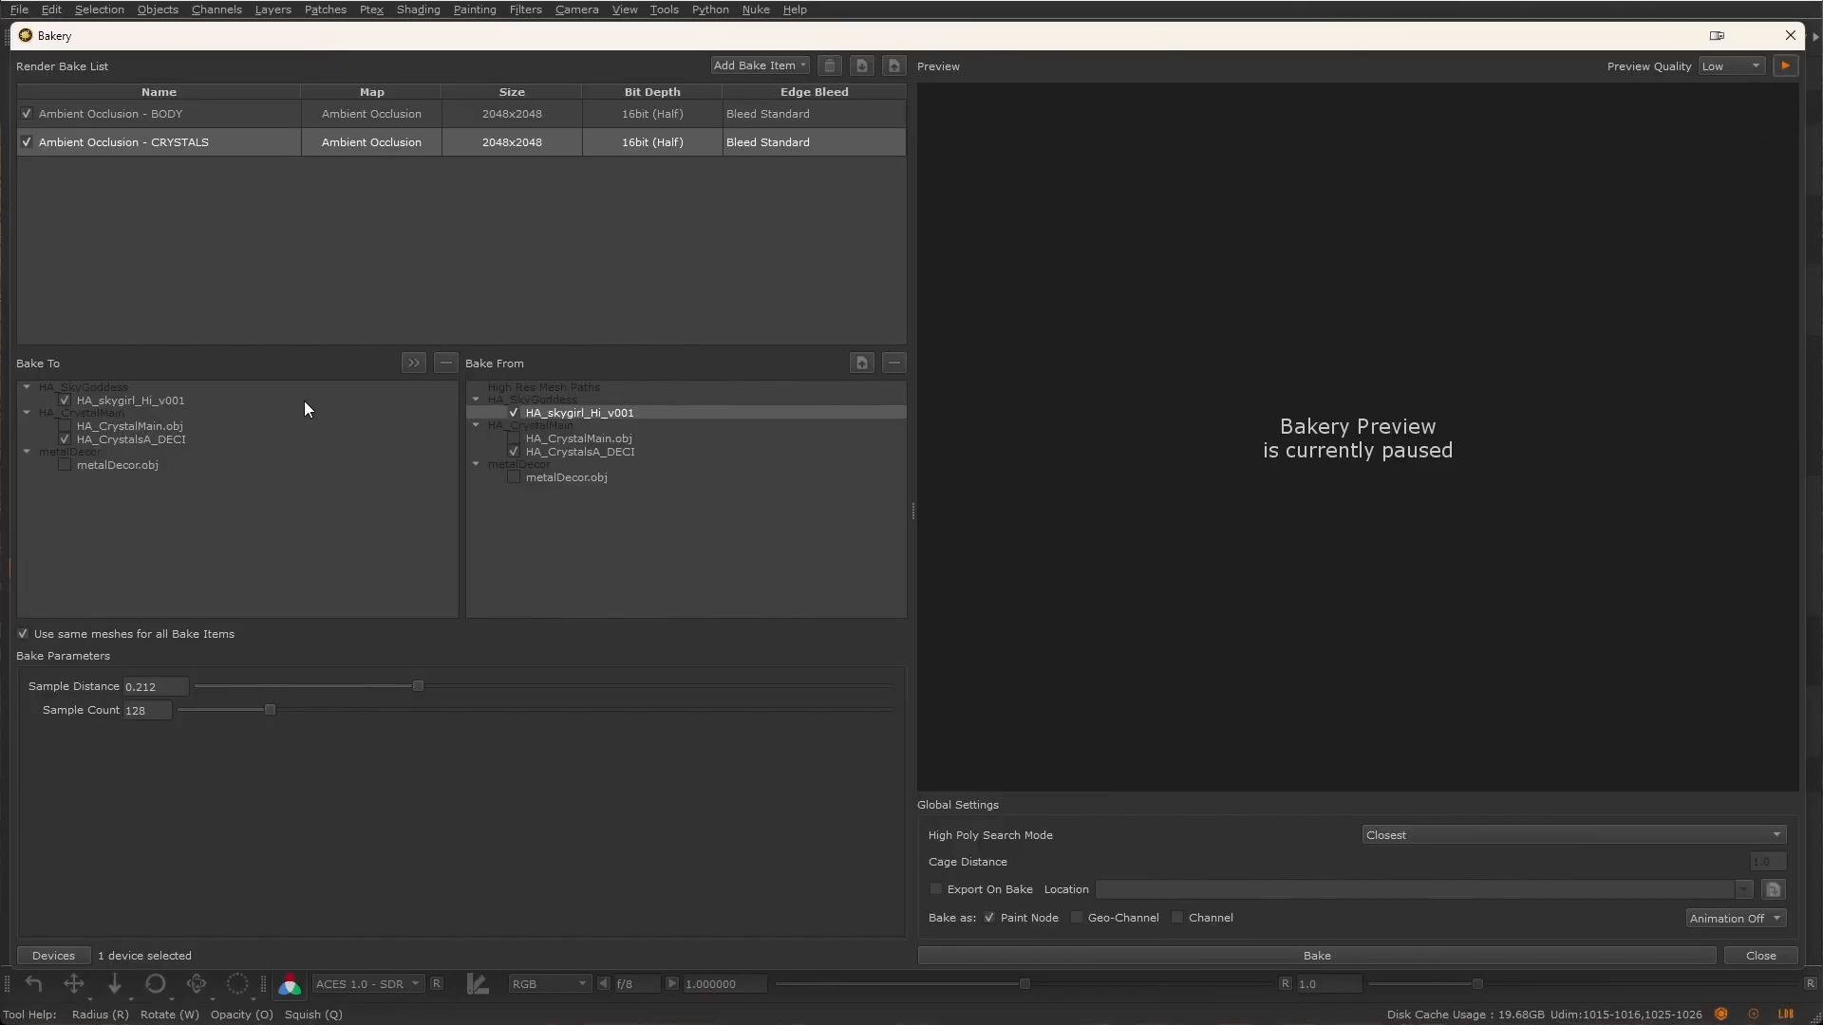
Raise the bake item's sample distance slightly
drag(595, 692, 640, 692)
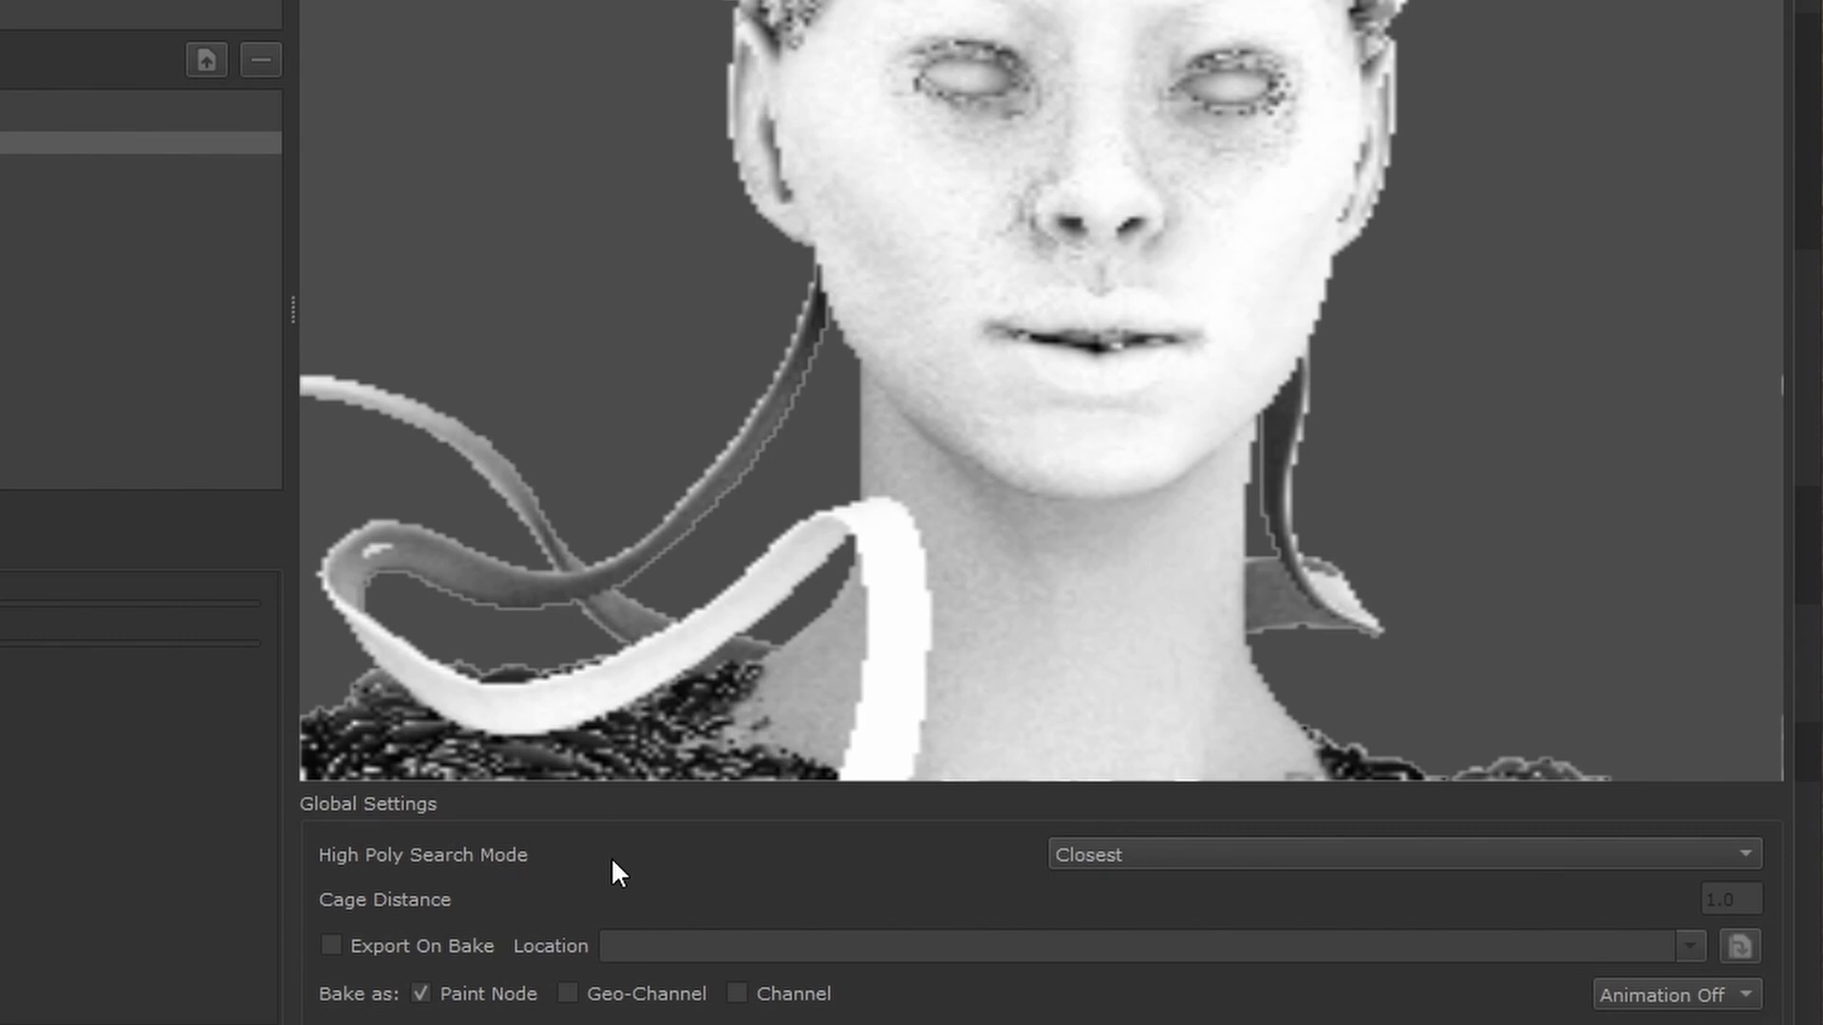
Set the high poly search mode to Cage with a cage distance of .1
click(1132, 858)
click(1143, 892)
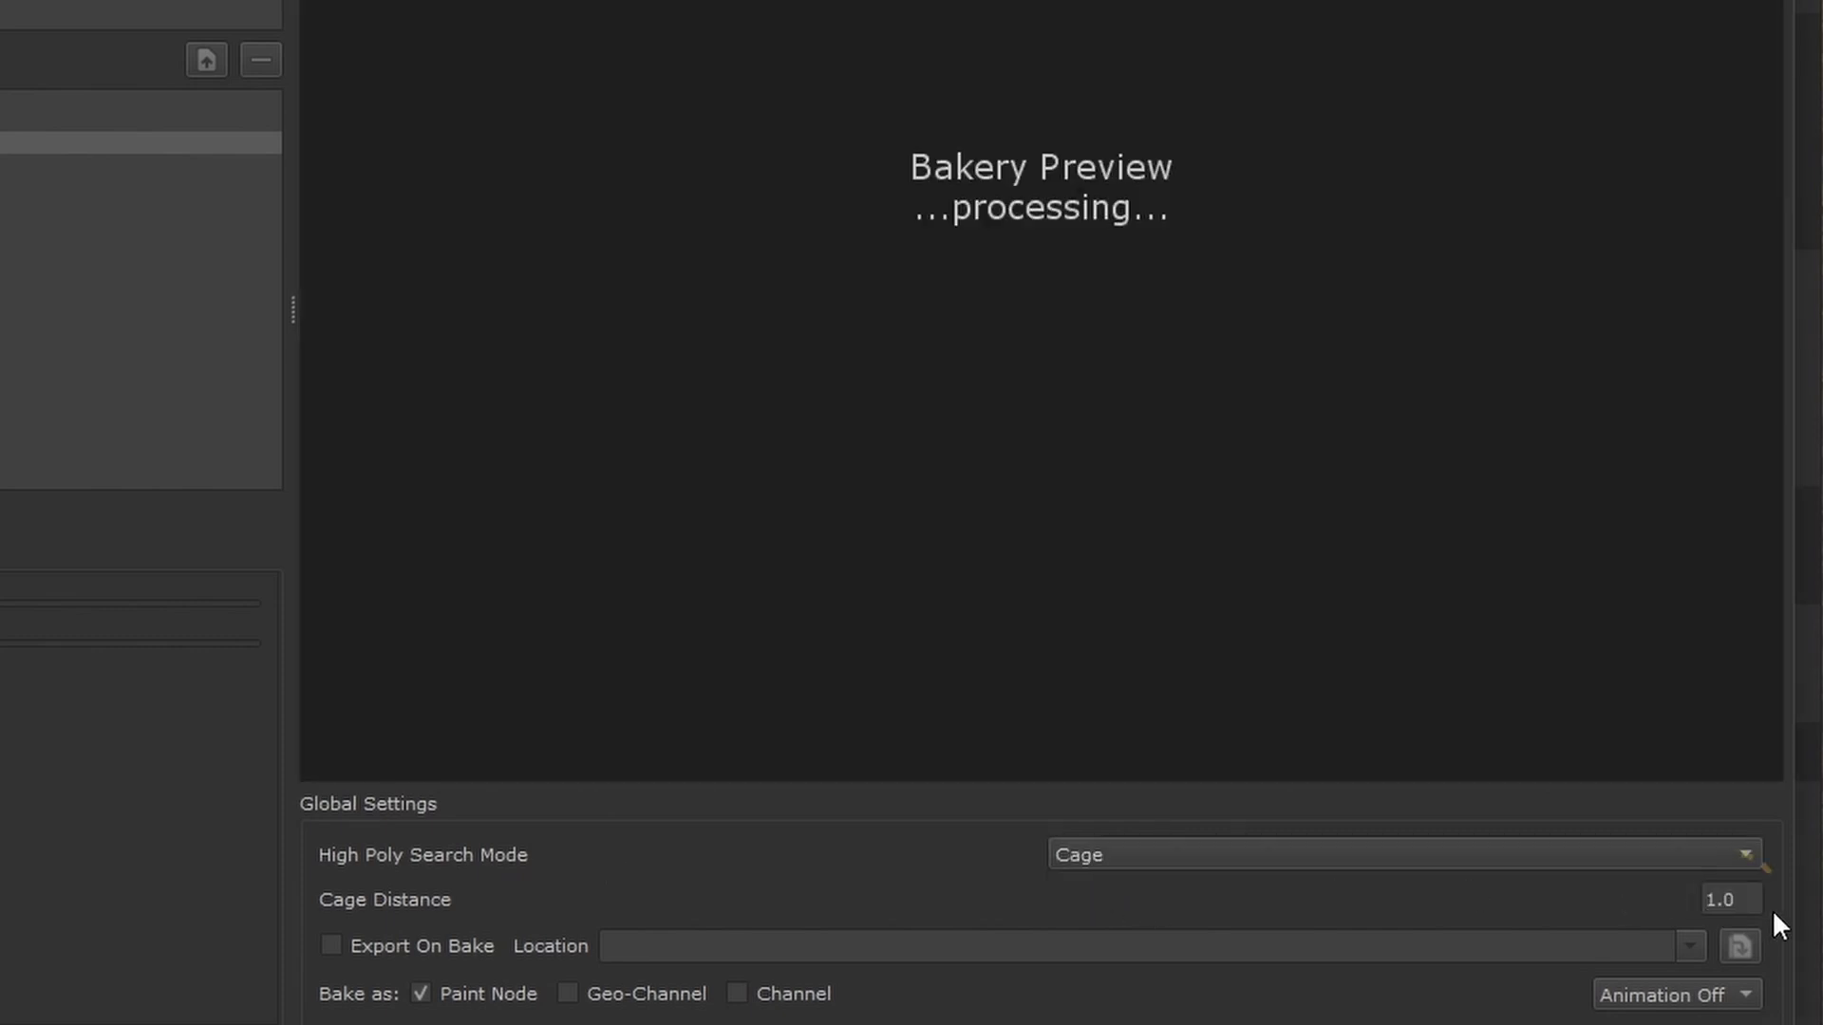
double_click(1728, 900)
text(.1)
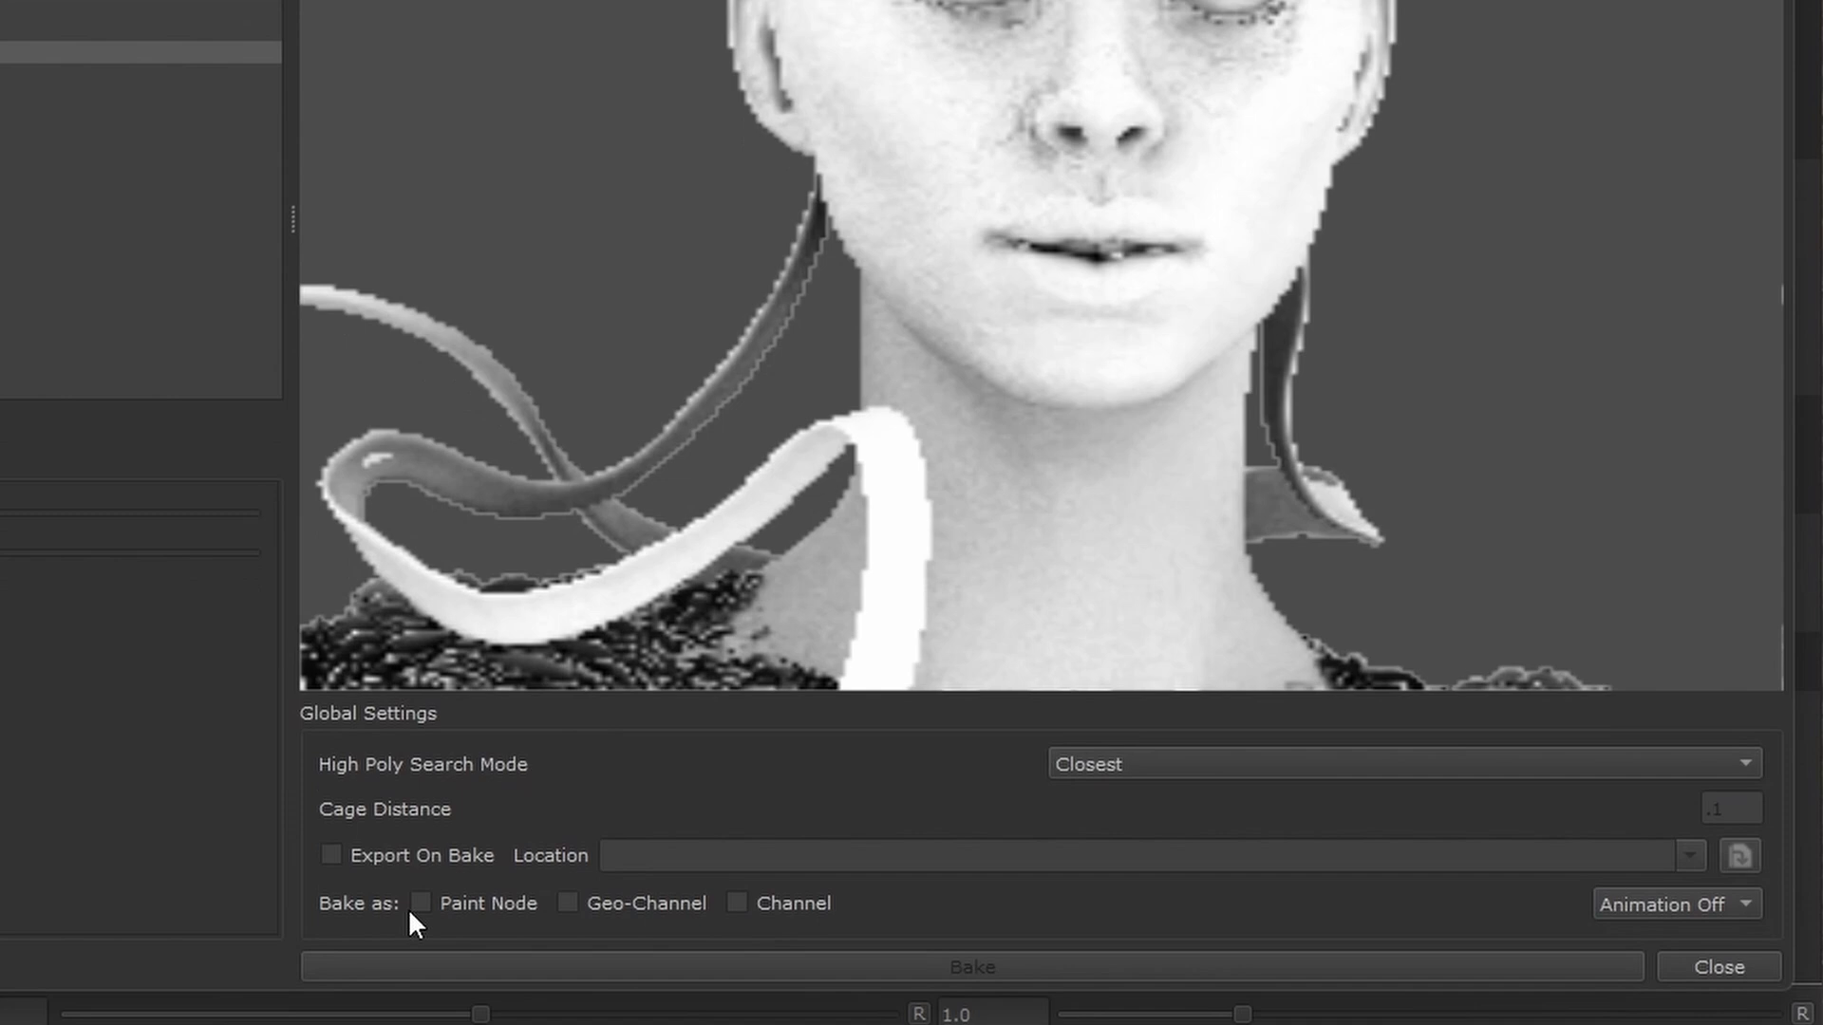
Set the results to bake as Paint Node and Geo-Channel
click(420, 903)
Try another animation option for the bake and return to Animation Off
click(1645, 904)
click(1668, 944)
click(1644, 907)
click(1645, 883)
Enable Export On Bake with the location template C:/Path/To/File/$NAME.$UDIM.exr
click(372, 862)
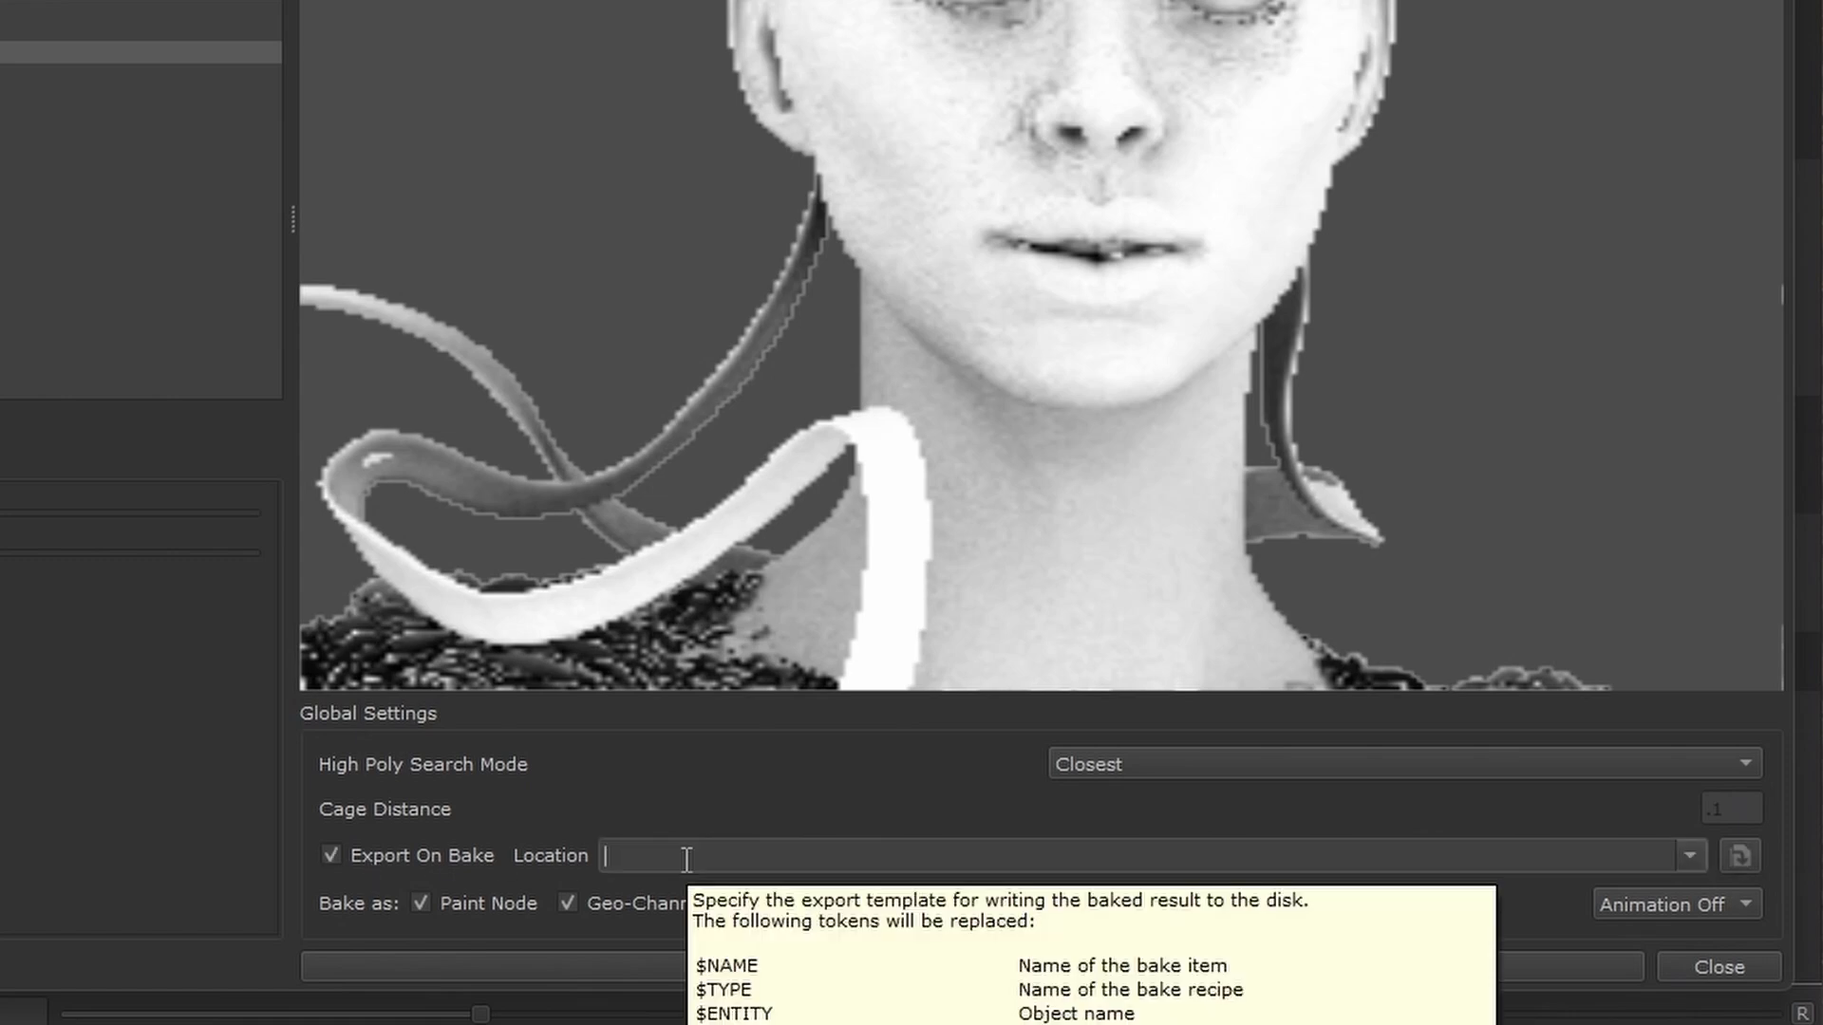
text(C:/Path/To/File/$NAME.$UDIM.exr)
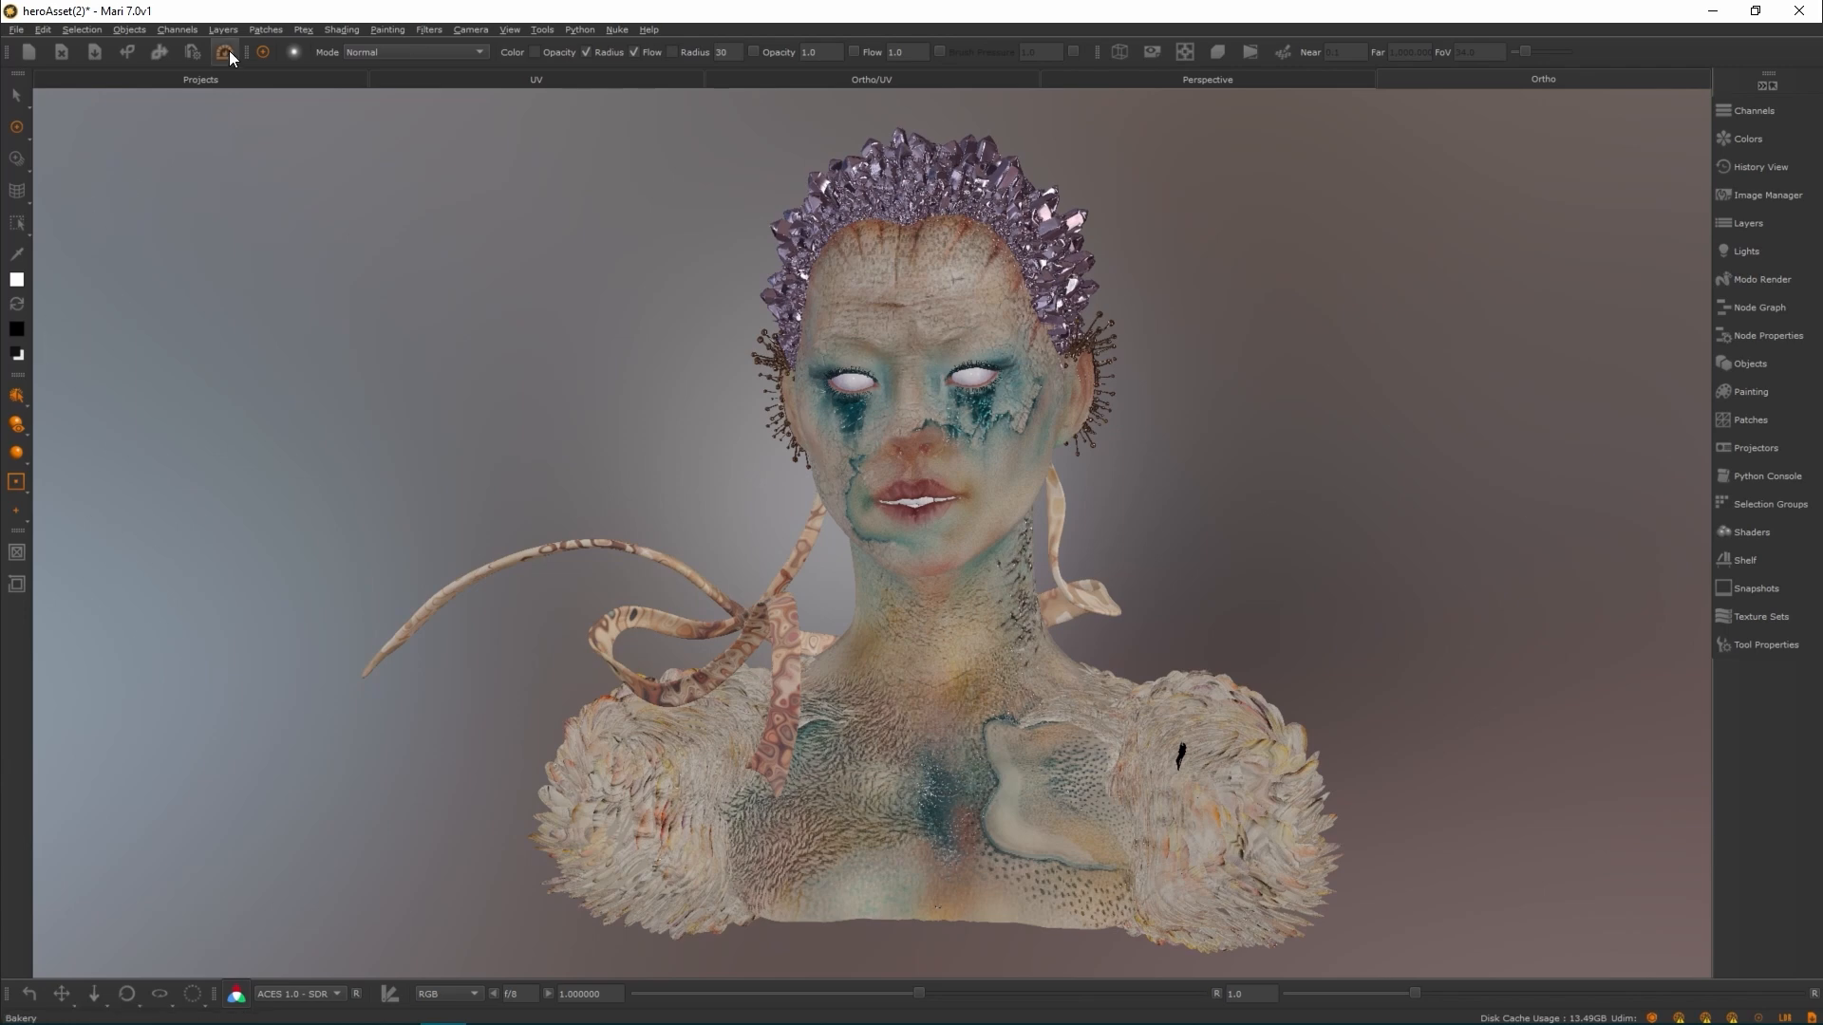
Open the Bakery and add Ambient Occlusion, Normal and Curvature bake items to the render list
click(228, 50)
click(782, 294)
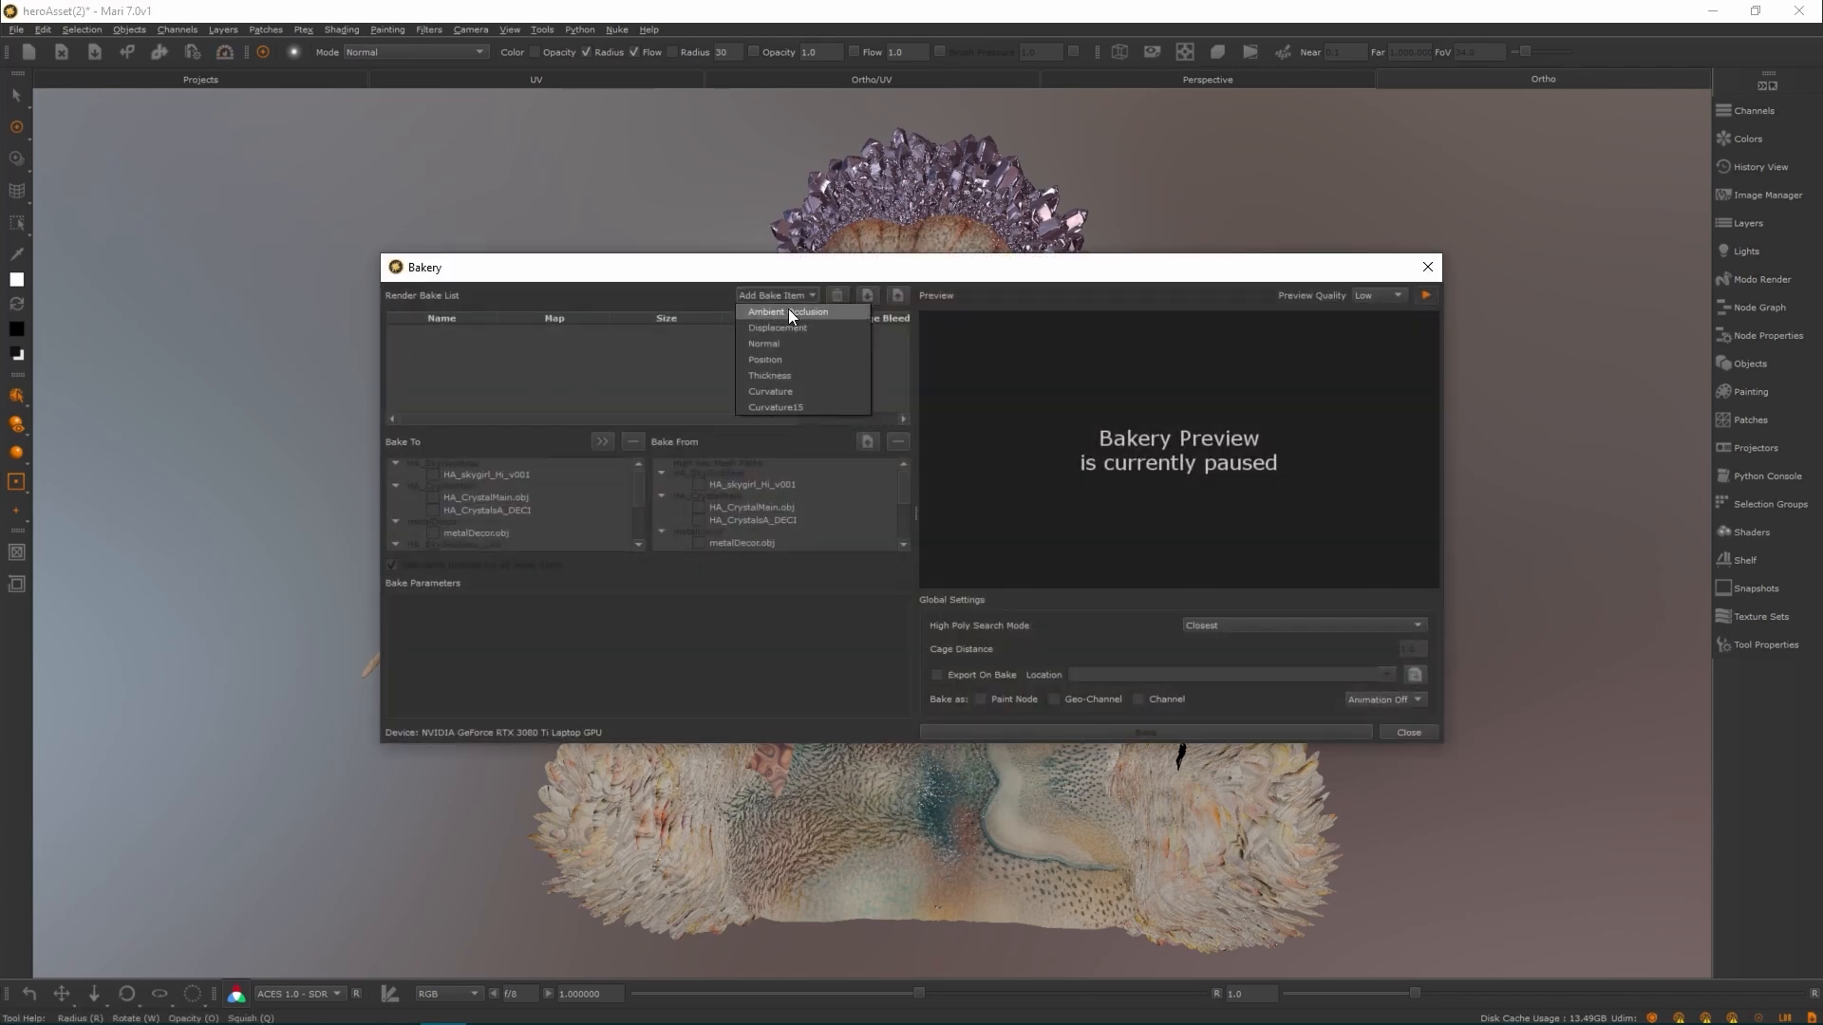
click(788, 312)
click(788, 296)
click(793, 343)
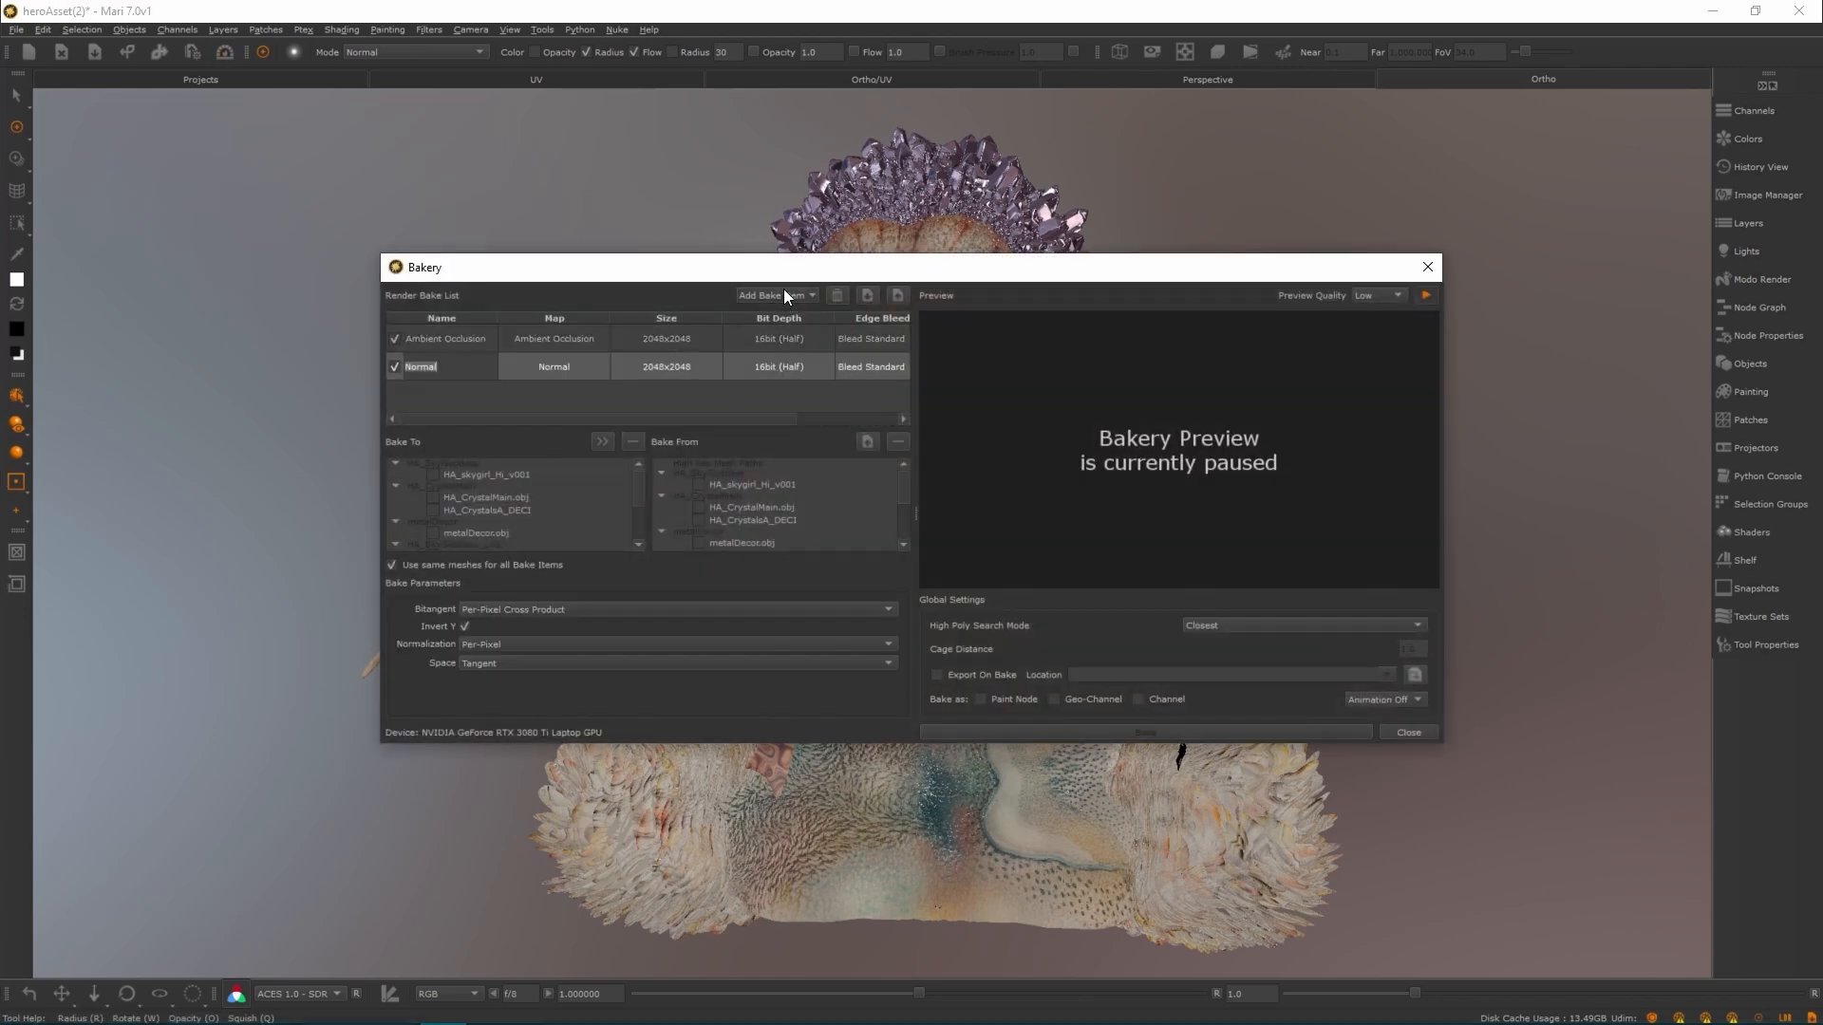
click(783, 294)
click(784, 390)
Turn off shared meshes for all bake items and add a high-definition mesh from the Work\7.0\Assets folder for the Normal item
click(484, 334)
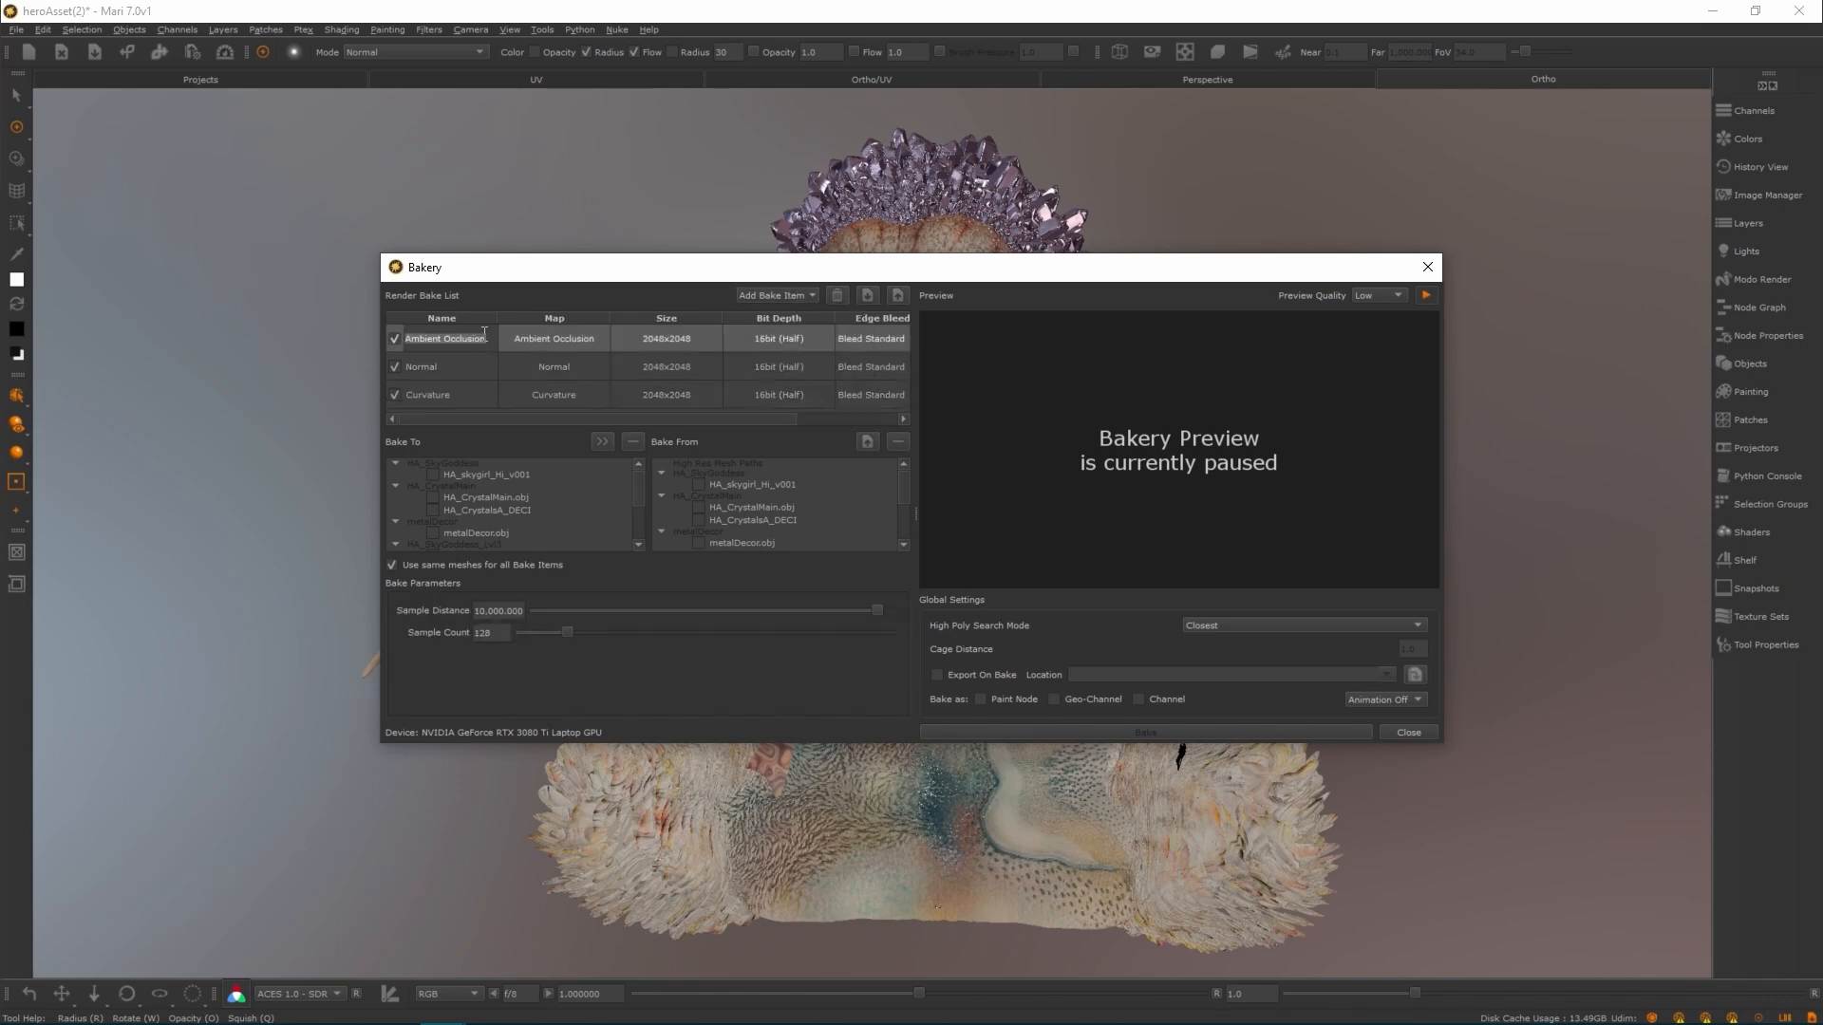
click(446, 368)
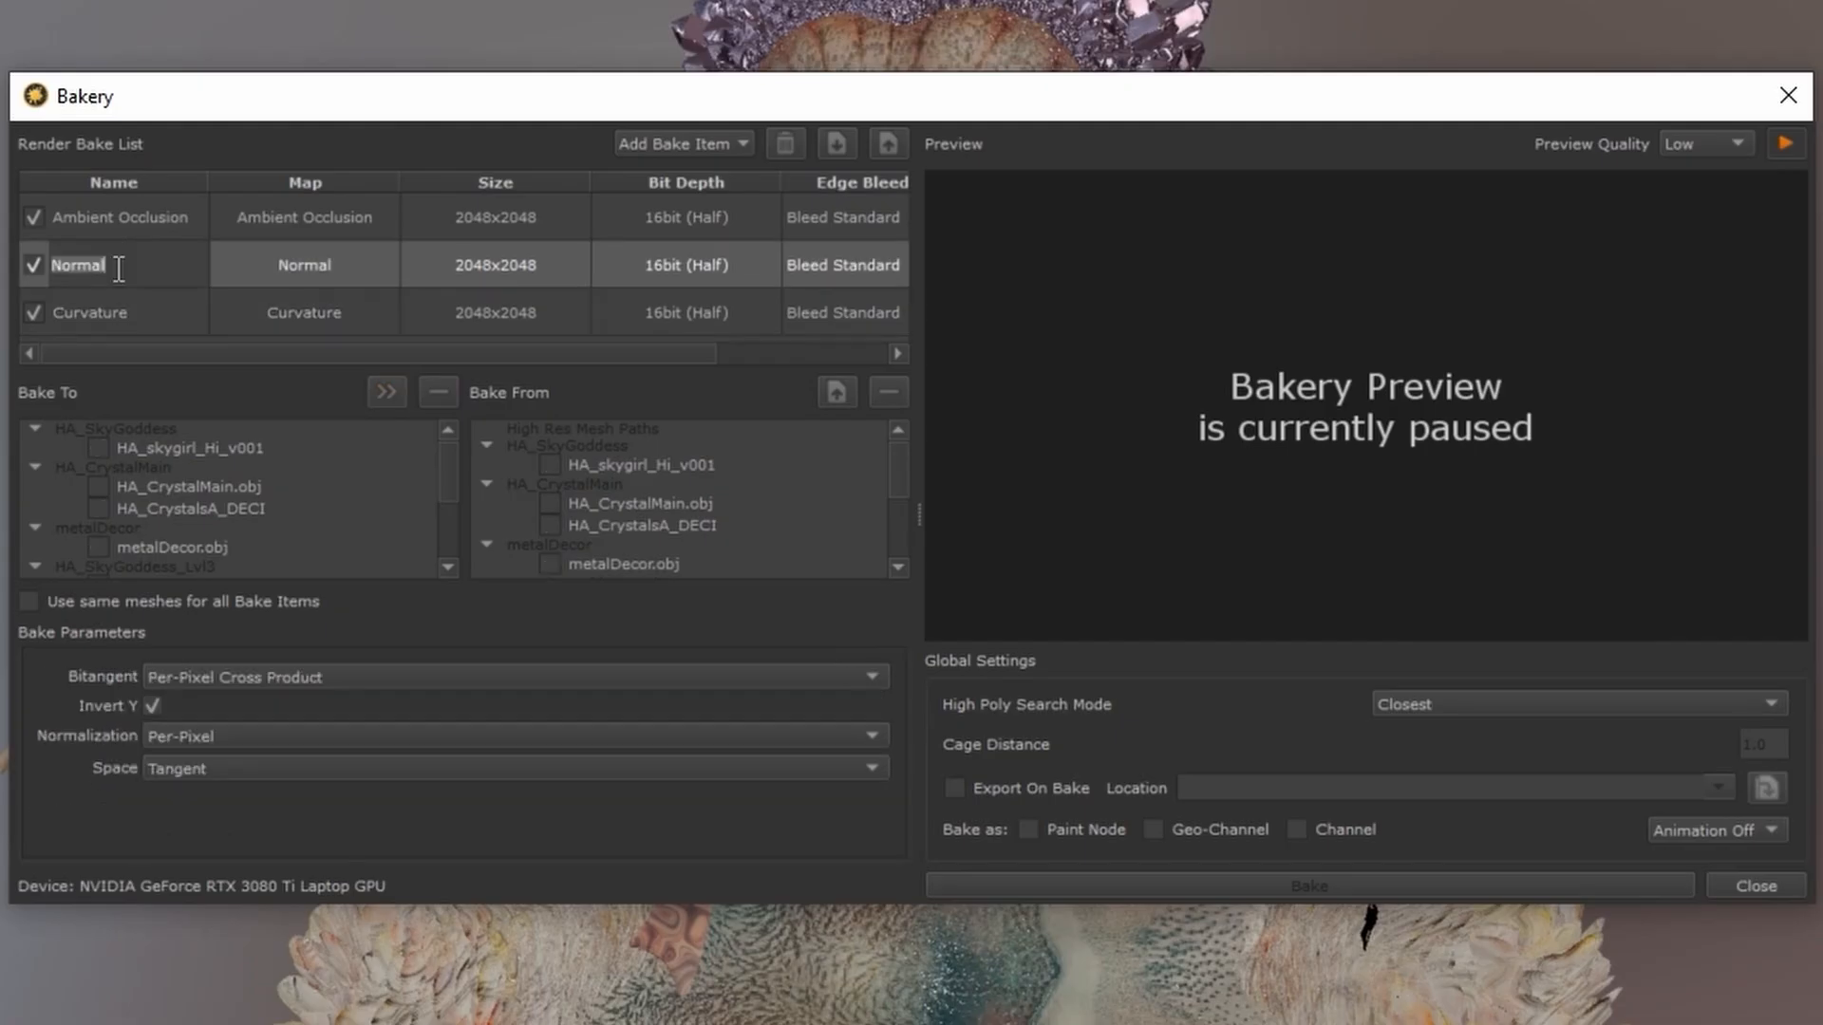
click(850, 388)
triple_click(806, 277)
key(ctrl+v)
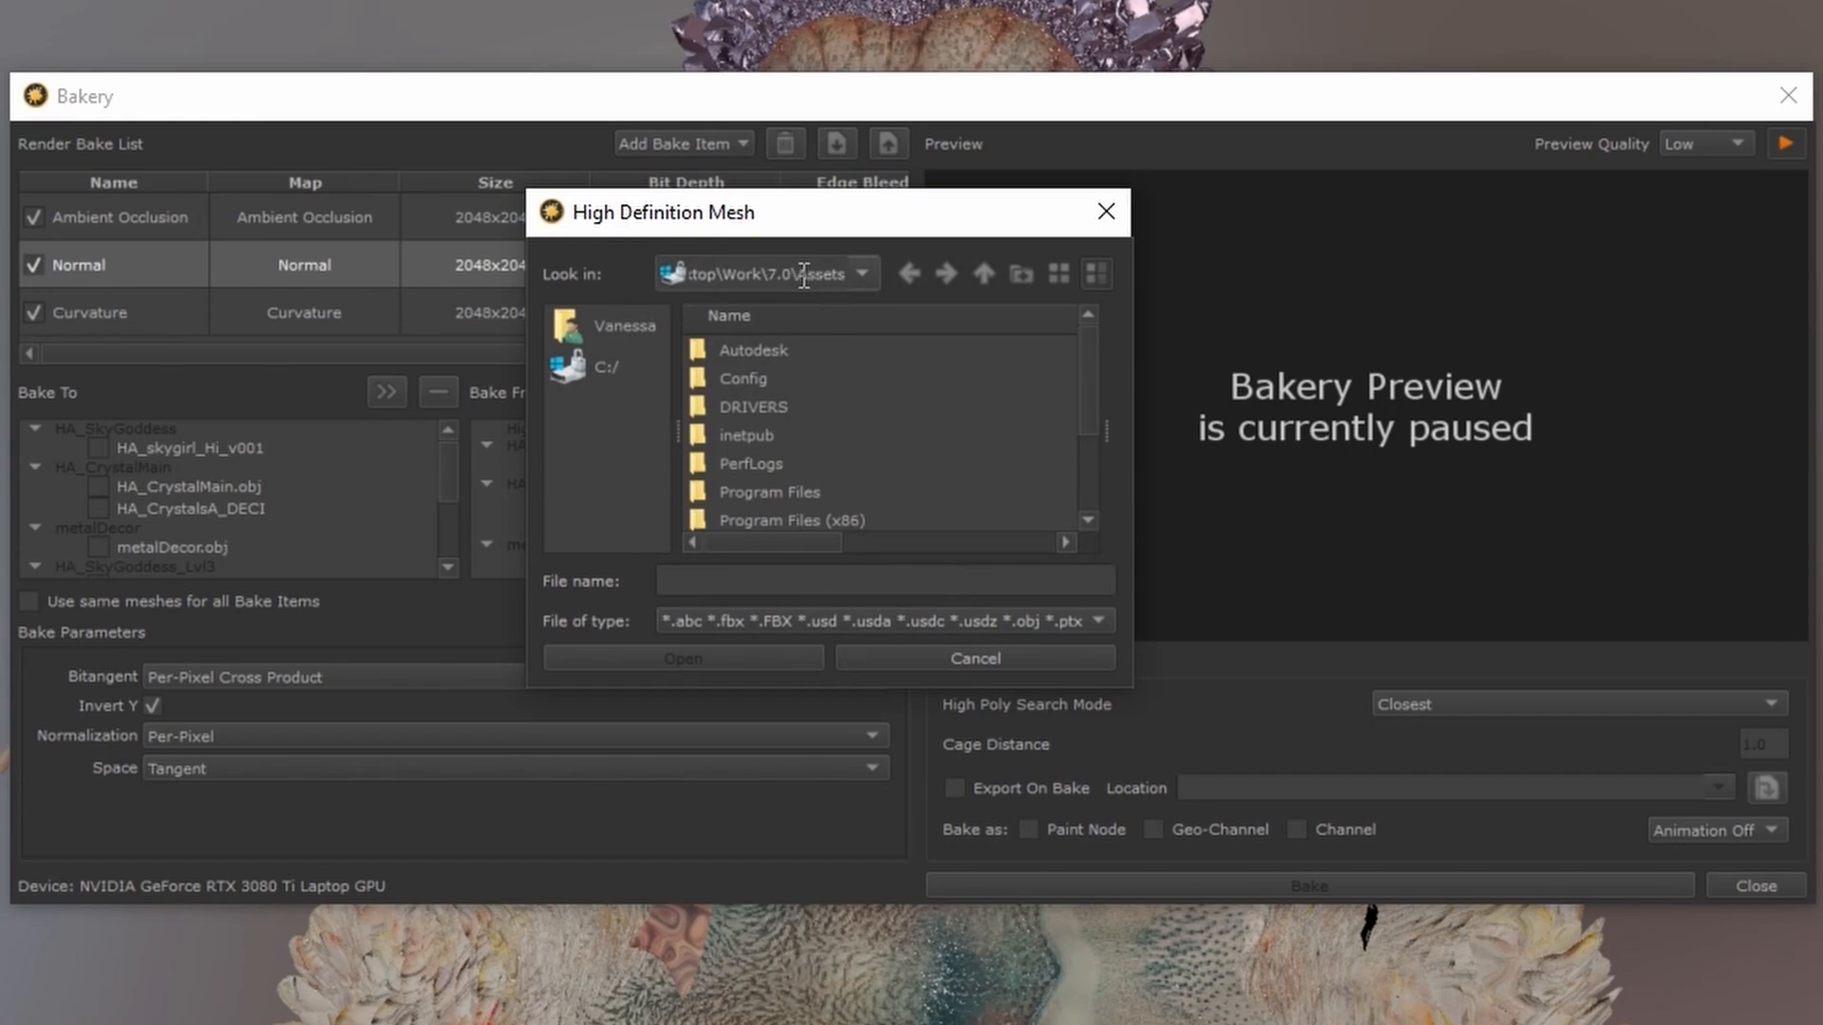
key(Return)
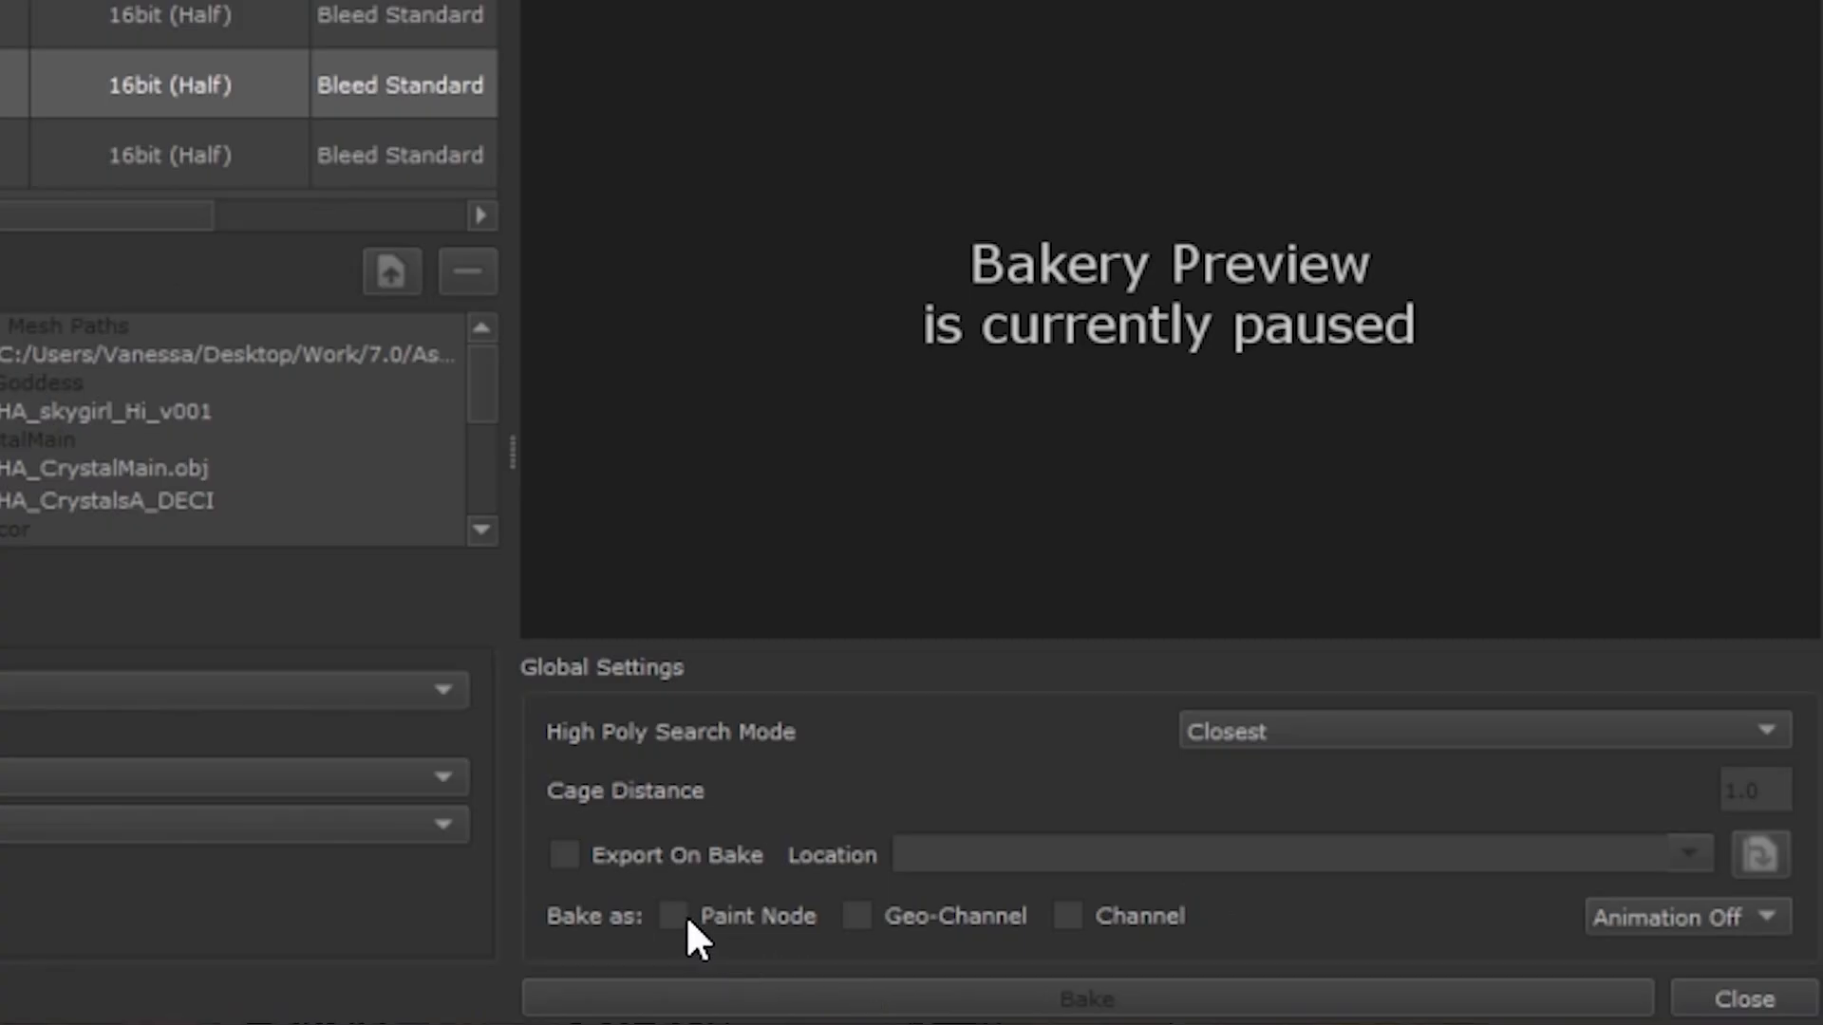
Start the bake of the listed maps
click(724, 999)
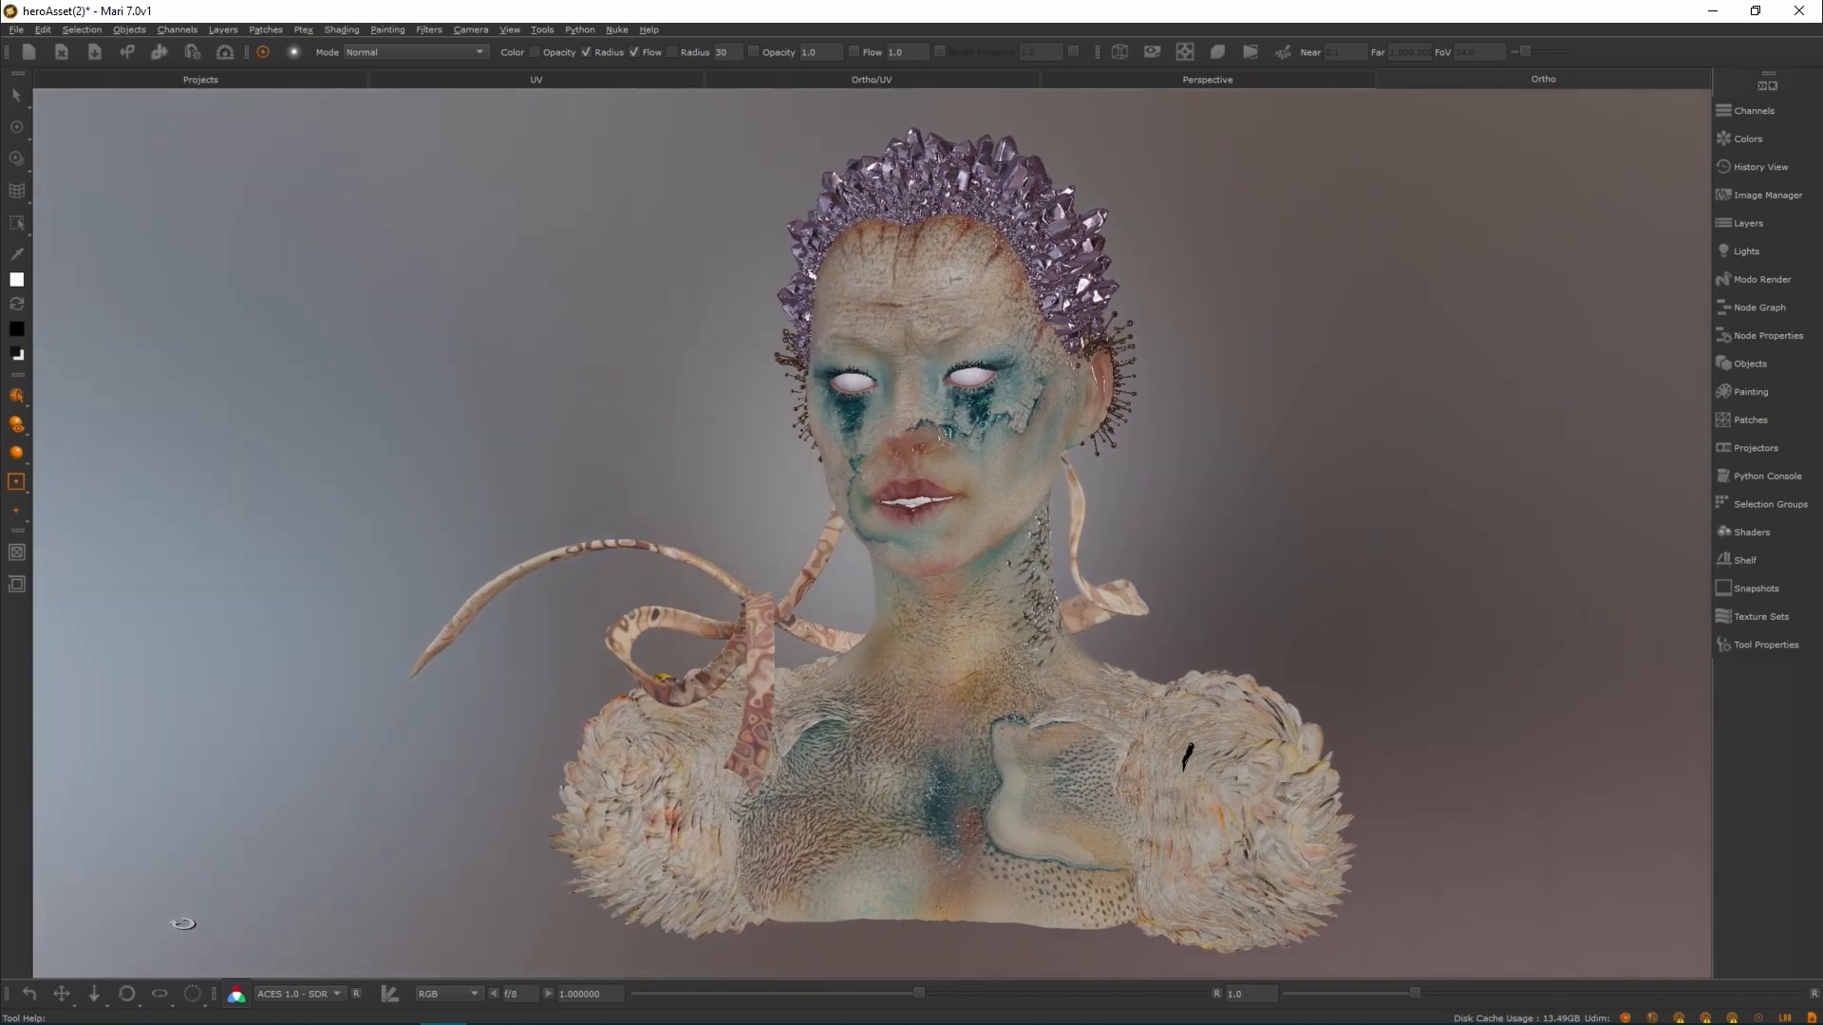
alt+drag(183, 924, 208, 923)
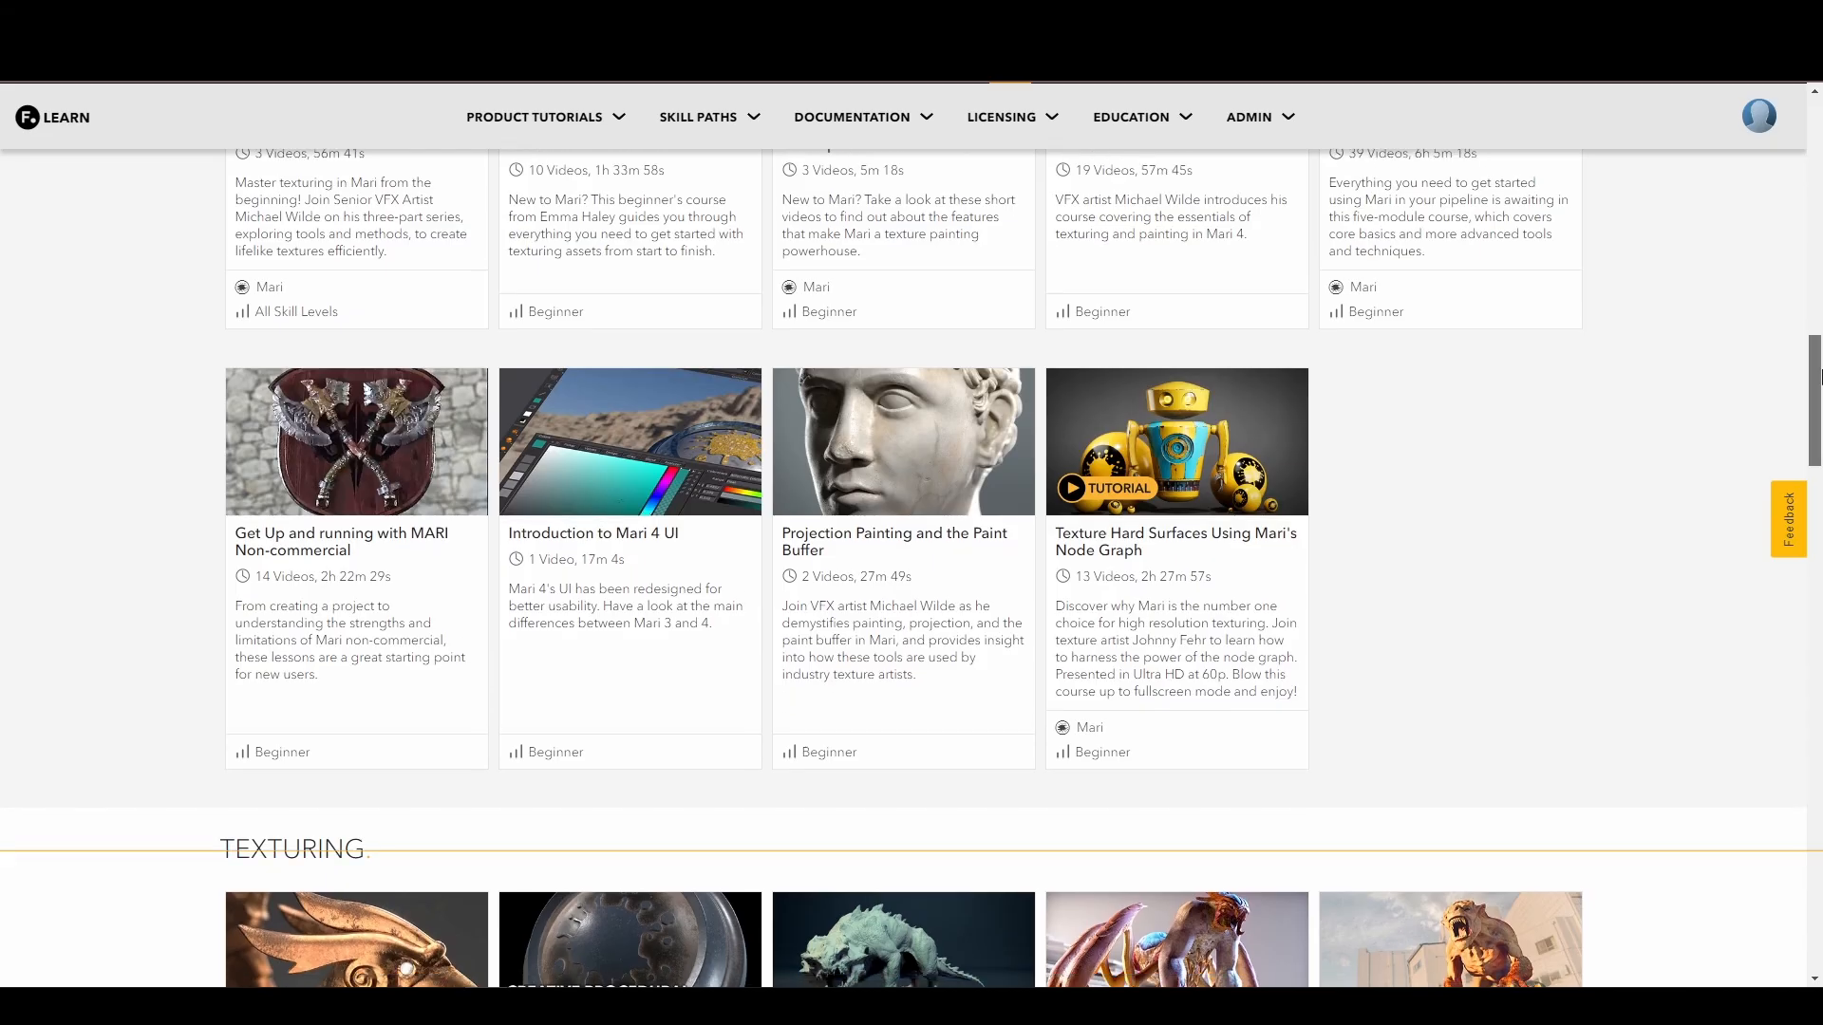
scroll(1819, 410, down, 3)
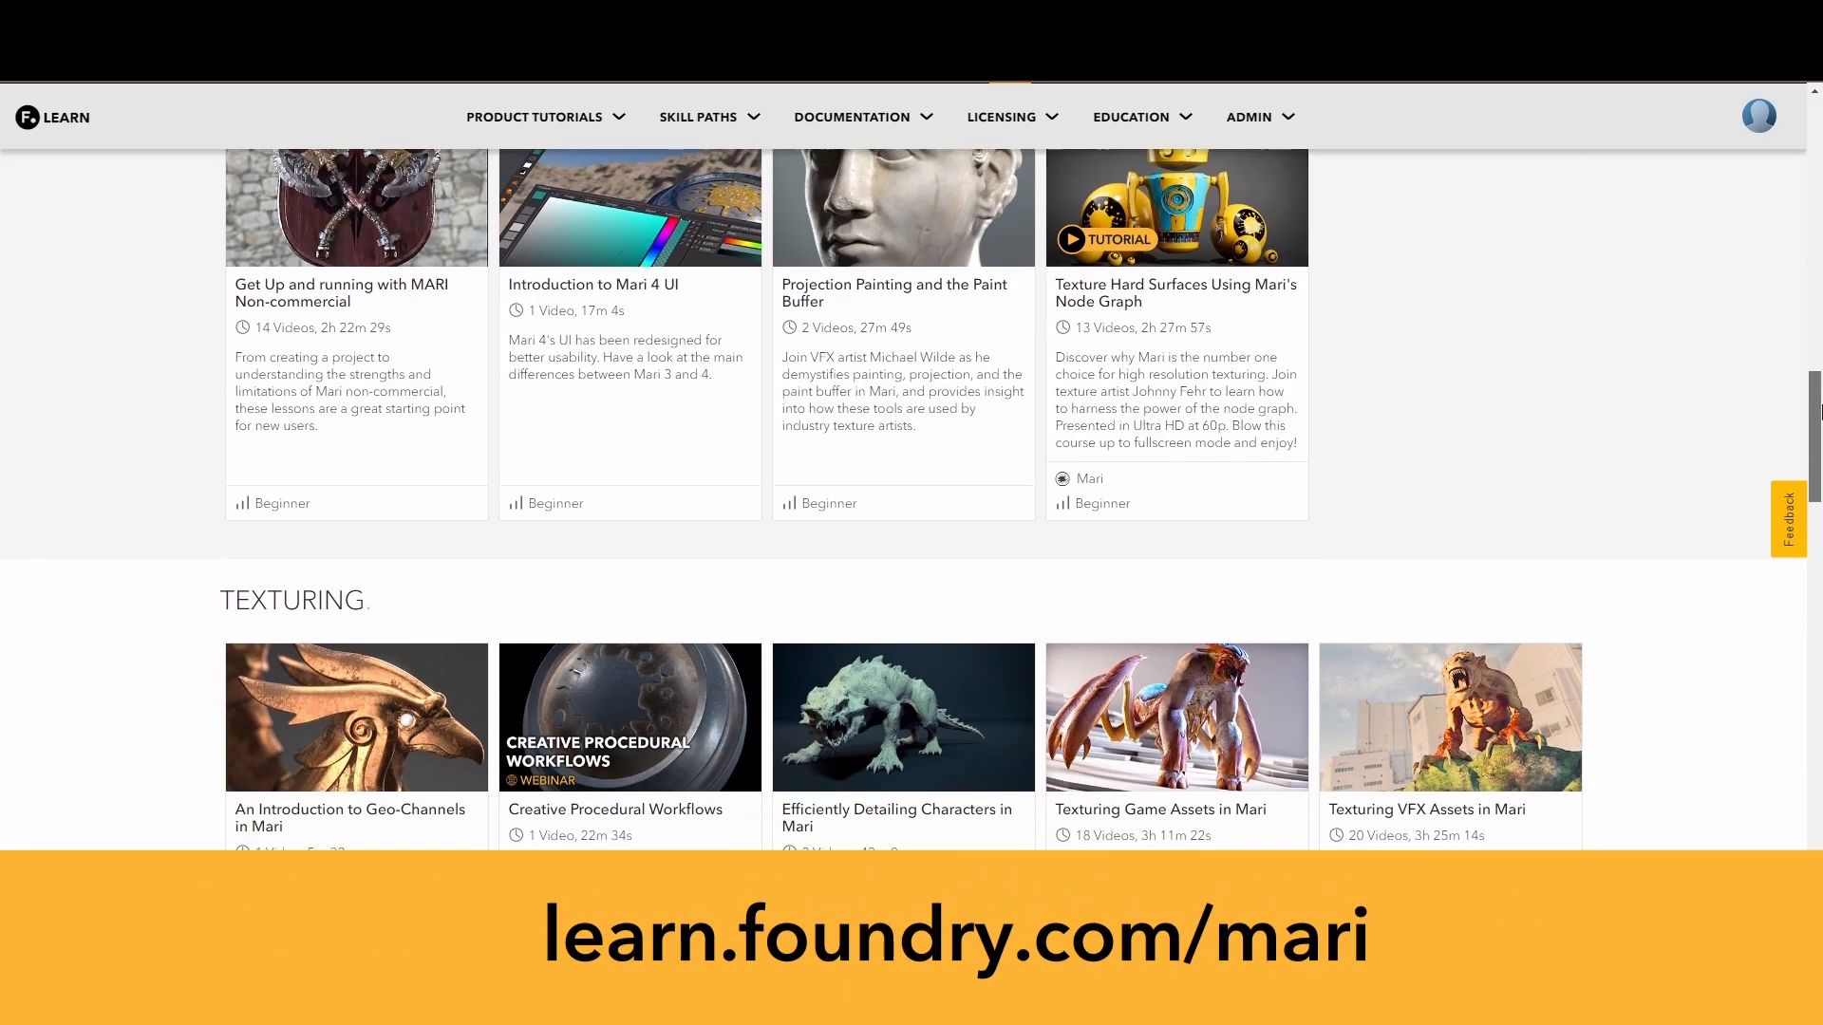
drag(1818, 410, 1818, 487)
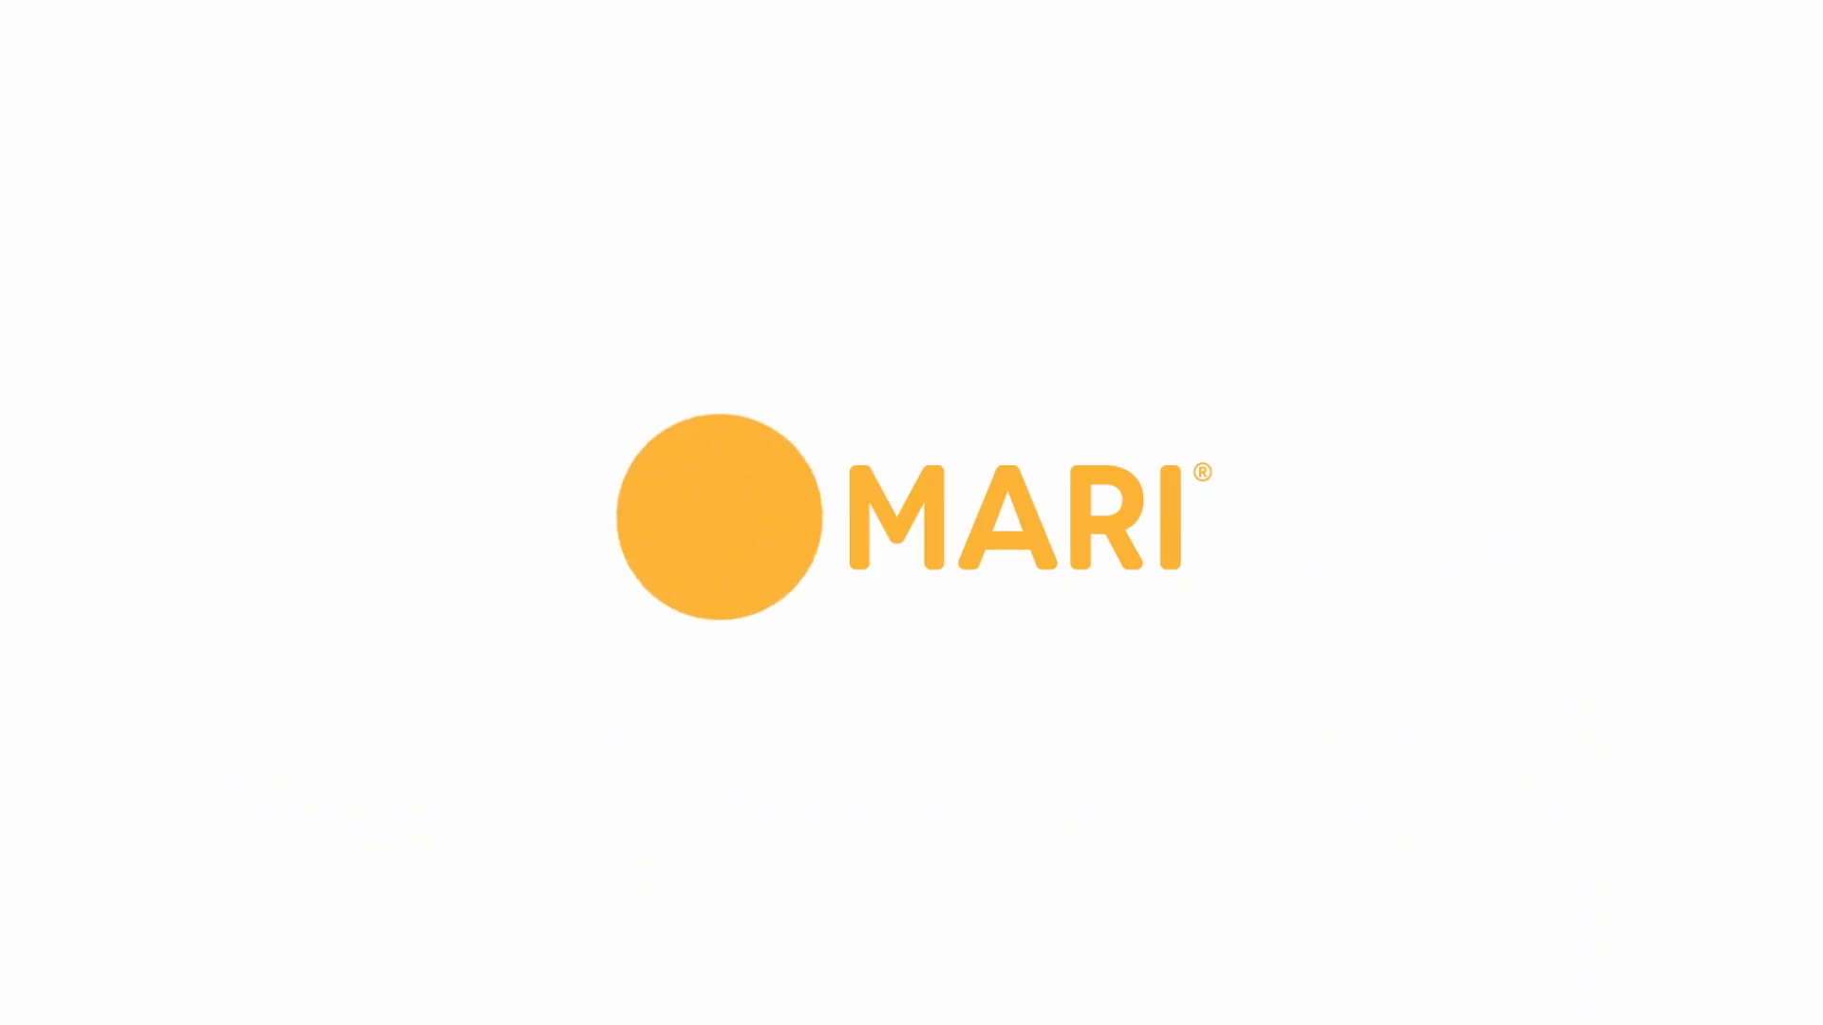